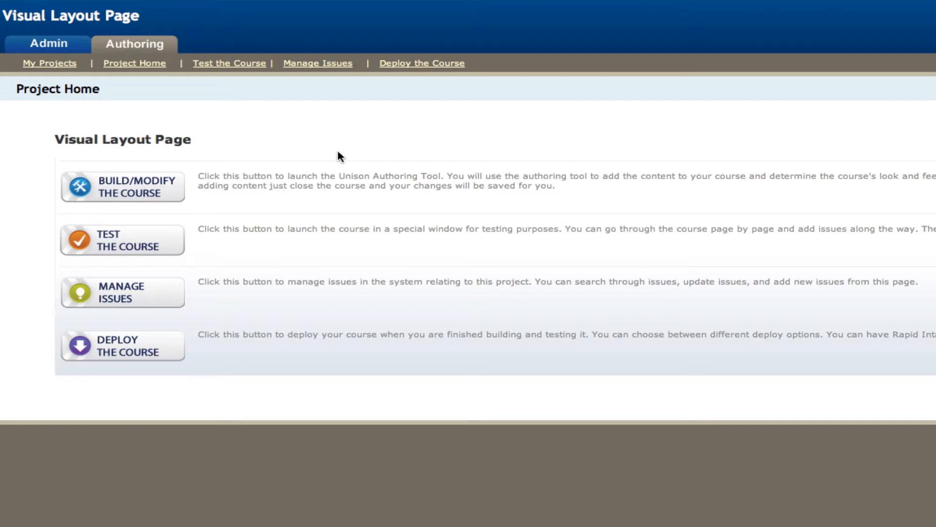
Launch the authoring tool to build or modify the Visual Layout Page course
click(174, 184)
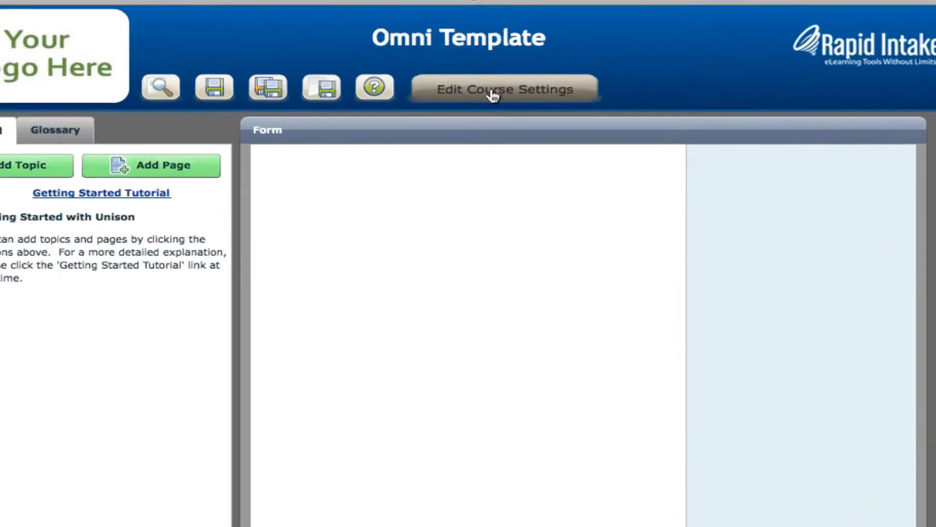
click(494, 95)
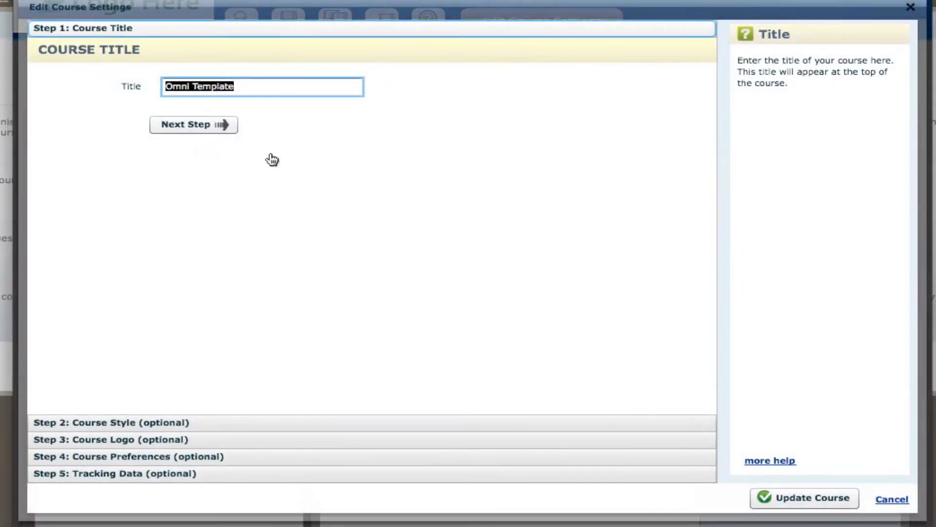
click(227, 126)
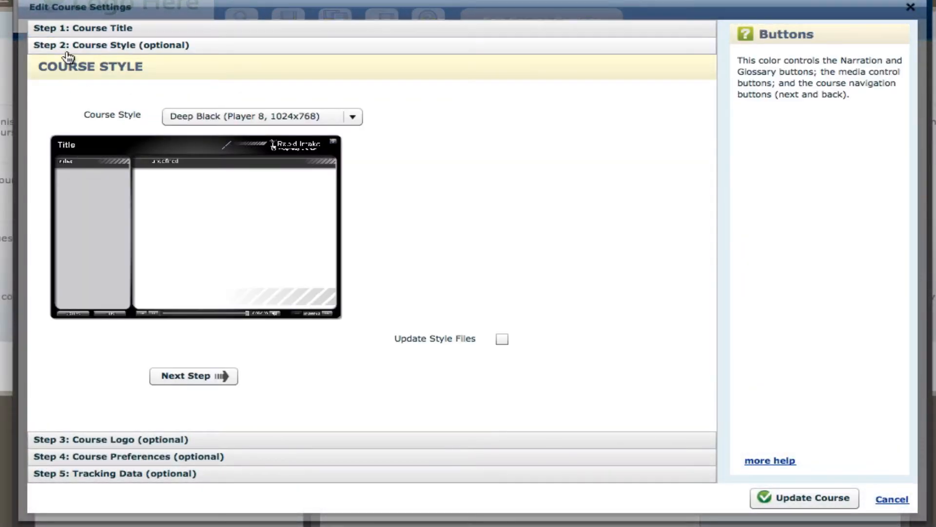
click(502, 338)
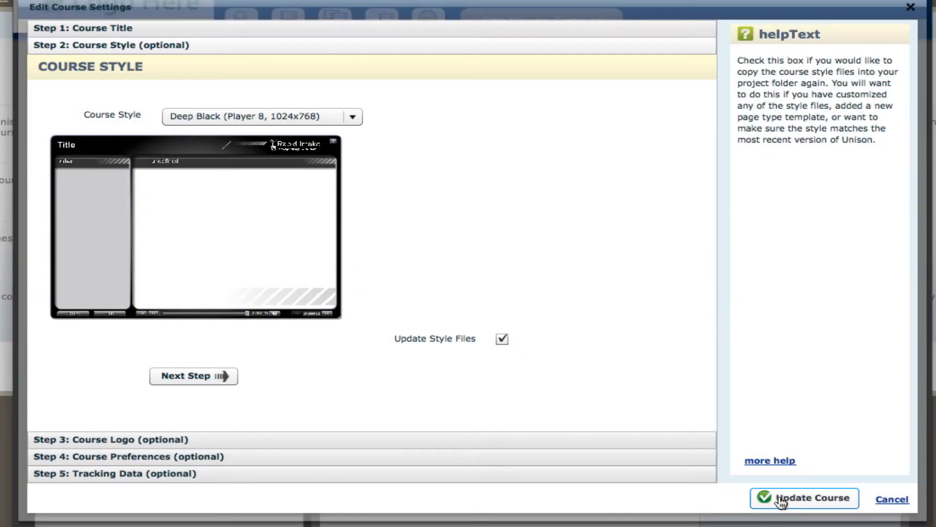
click(900, 501)
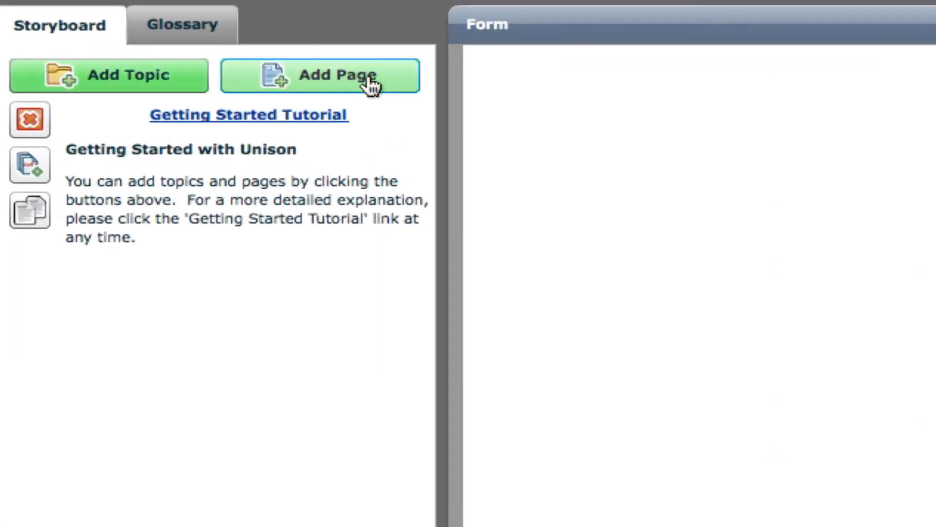
Add a new page of the Visual Layout Page type to the storyboard and dismiss the spell-checking notice
click(301, 134)
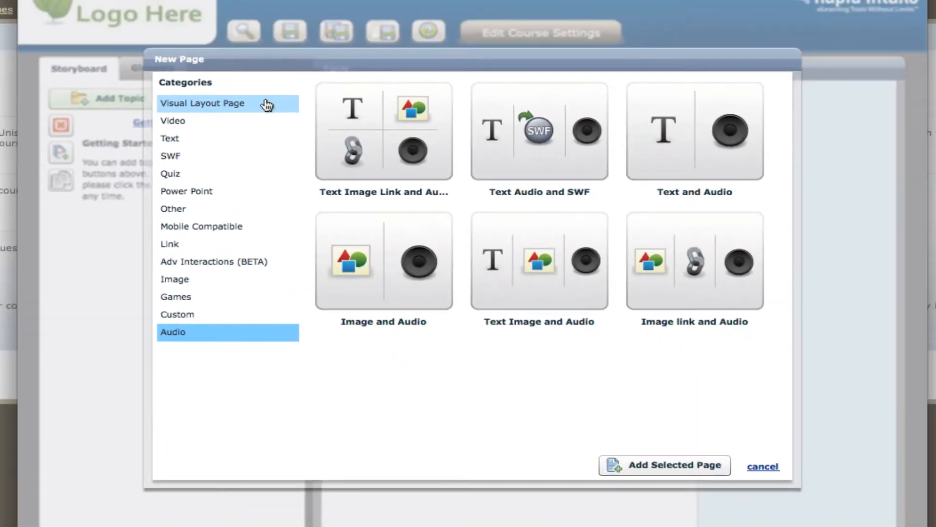
click(169, 104)
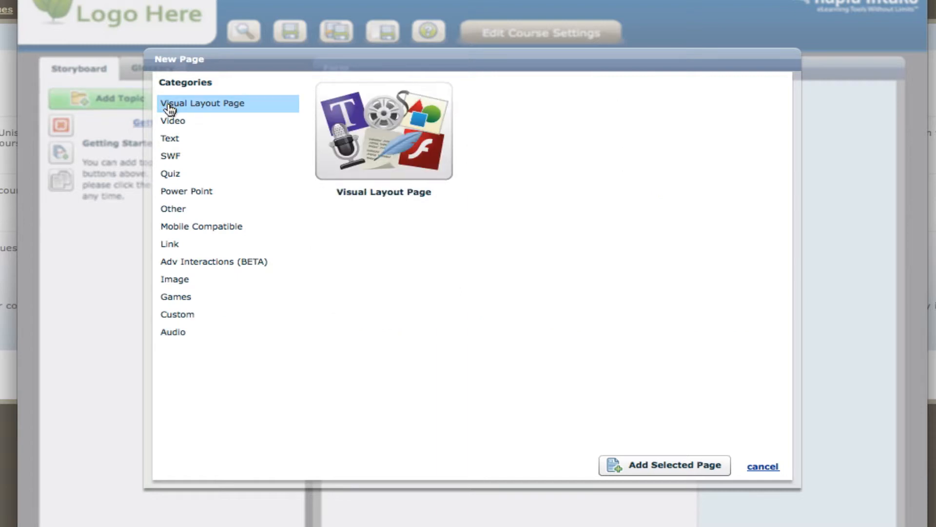
click(374, 179)
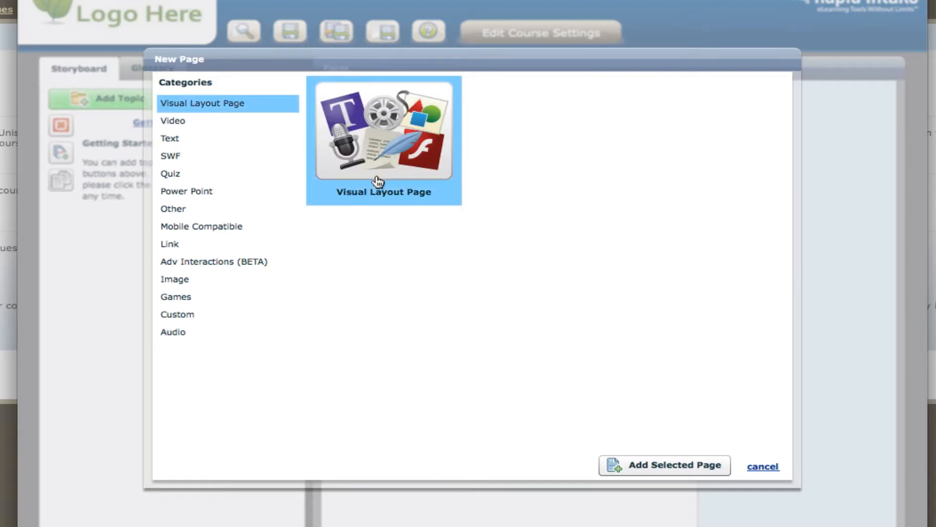
click(669, 469)
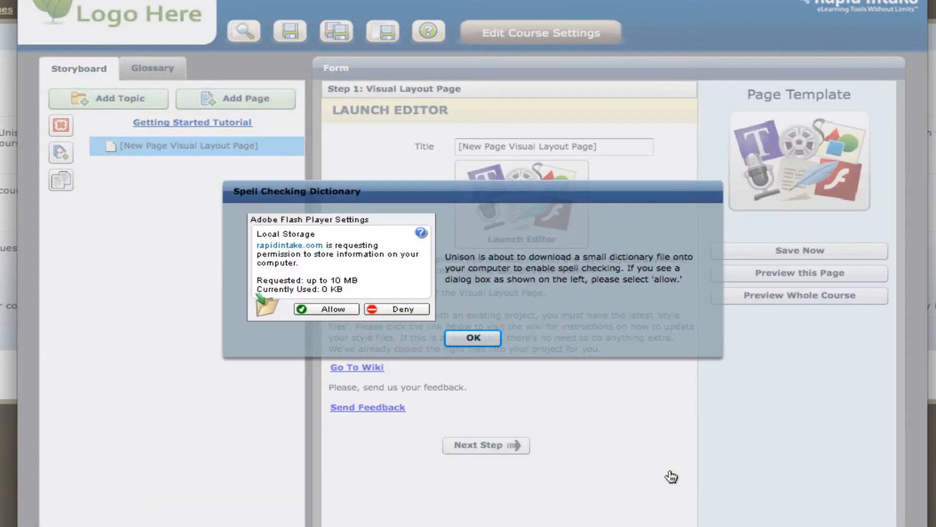
click(481, 343)
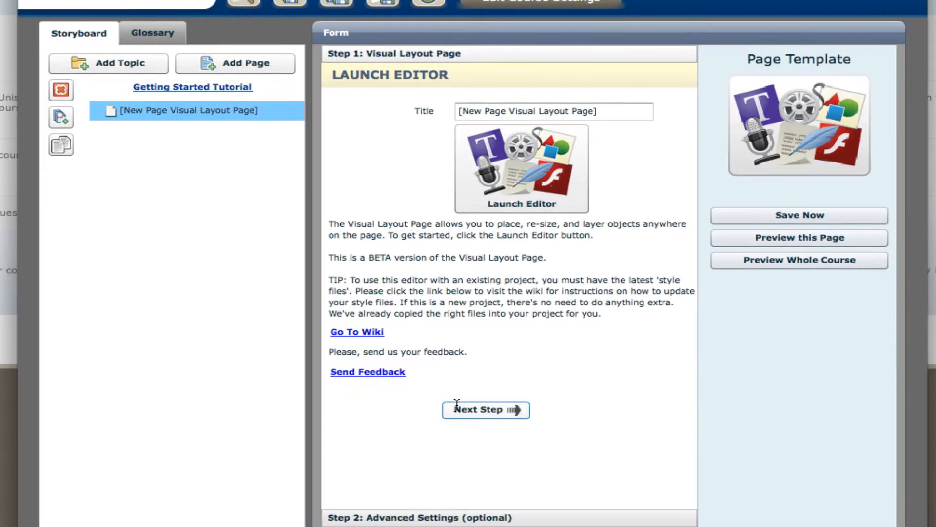
Examine the new page's optional advanced settings, such as Narration and Link ID, and return to the page's first step
click(459, 445)
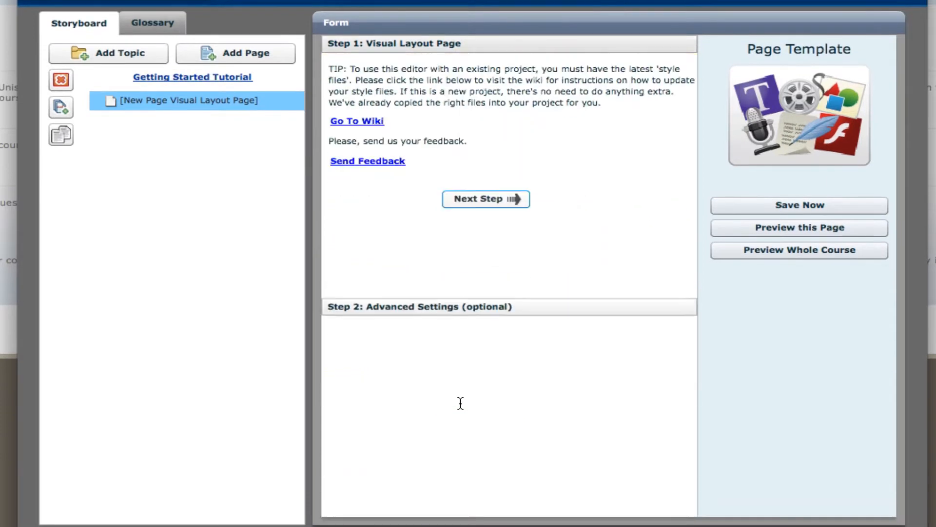
click(424, 331)
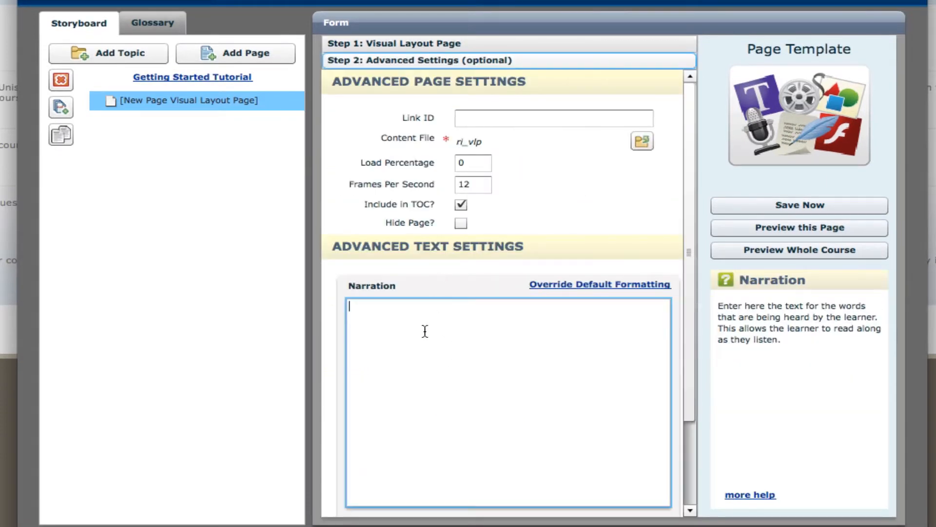
click(506, 119)
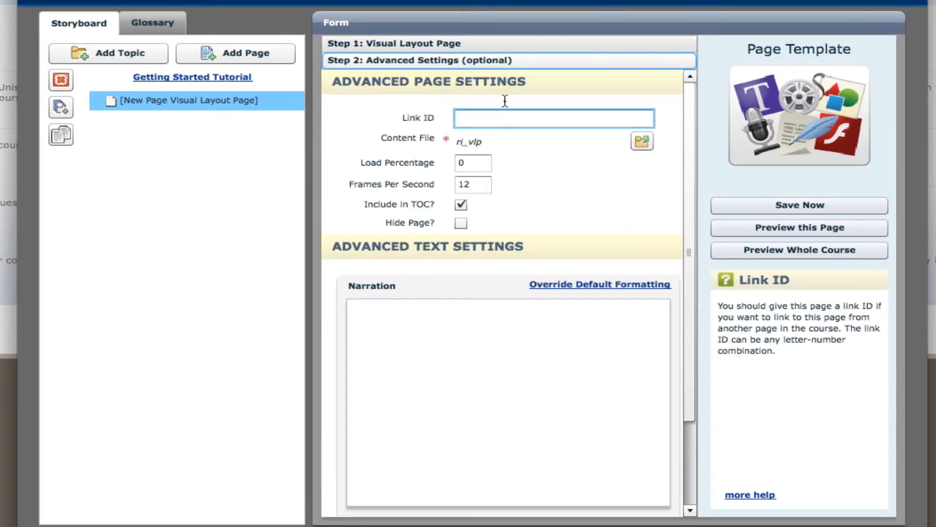
click(524, 46)
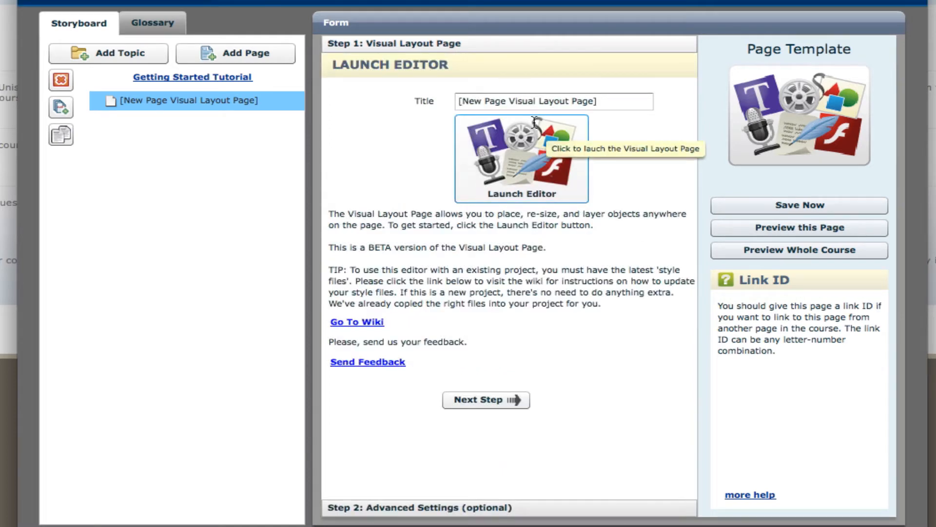
Launch the visual layout editor and add a text field reading "This is the text field"
click(521, 174)
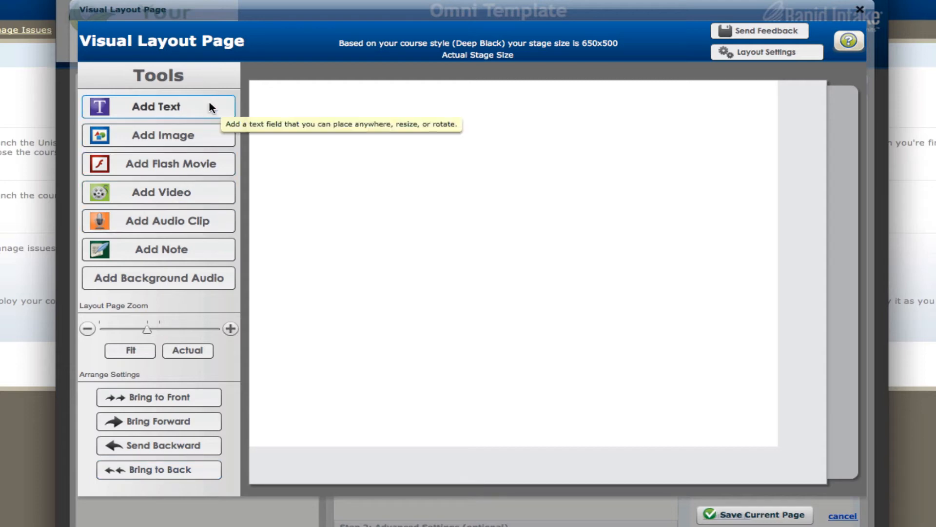
click(188, 108)
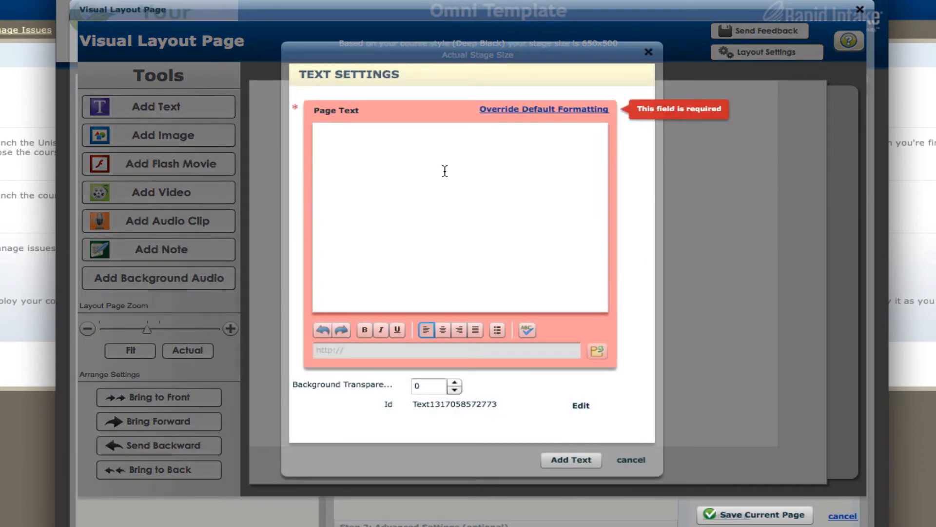
click(444, 170)
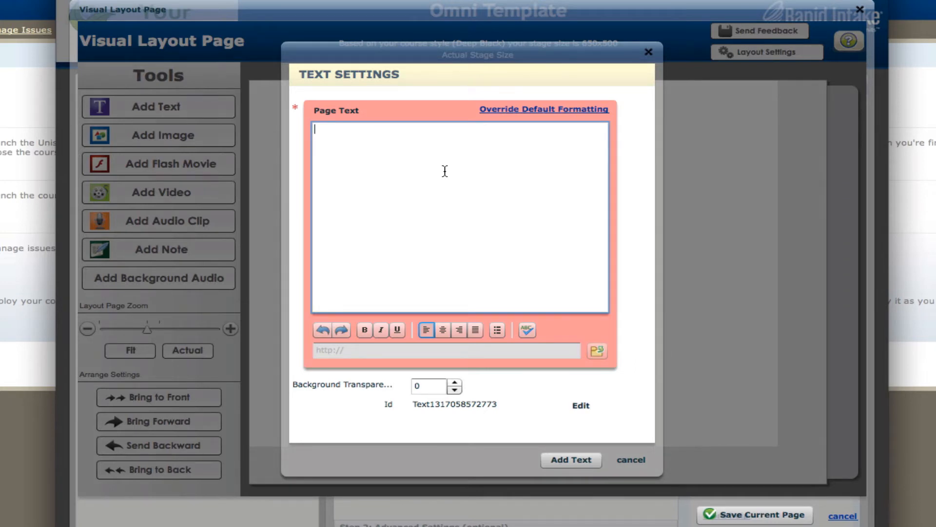
text(This is the text field)
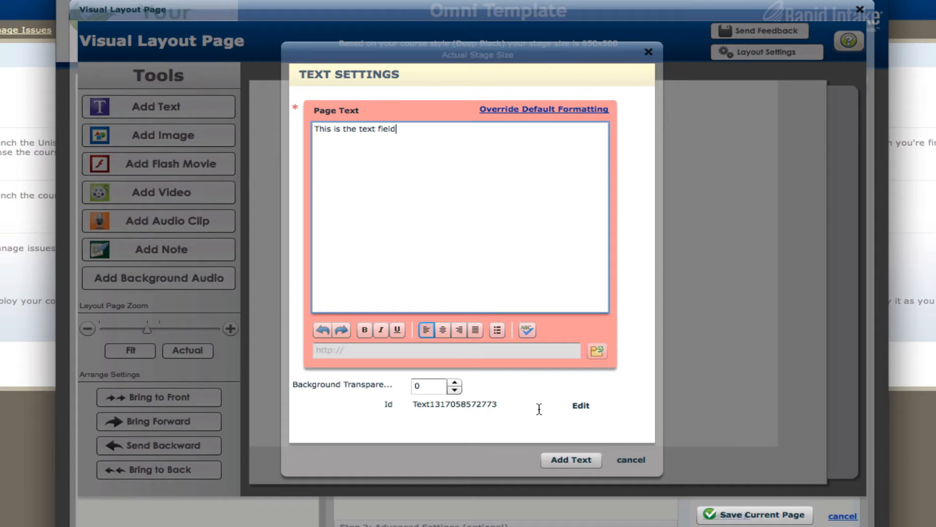
click(558, 459)
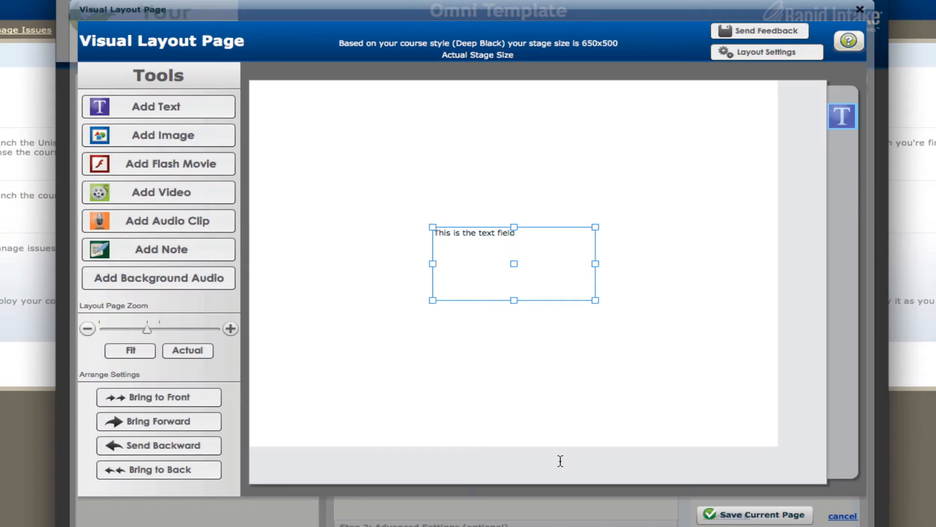
Move the text field to the upper-left corner of the stage and deselect it
drag(478, 239, 312, 106)
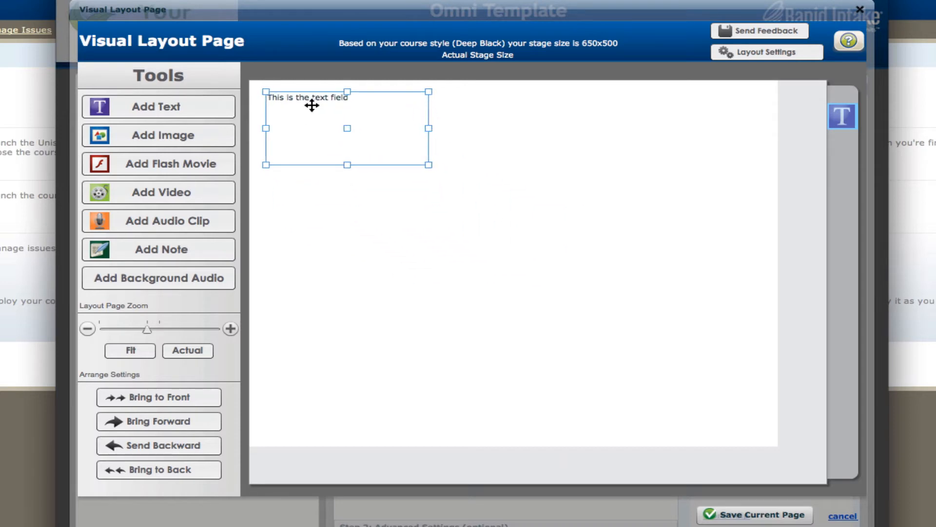
key(super+Tab)
click(645, 110)
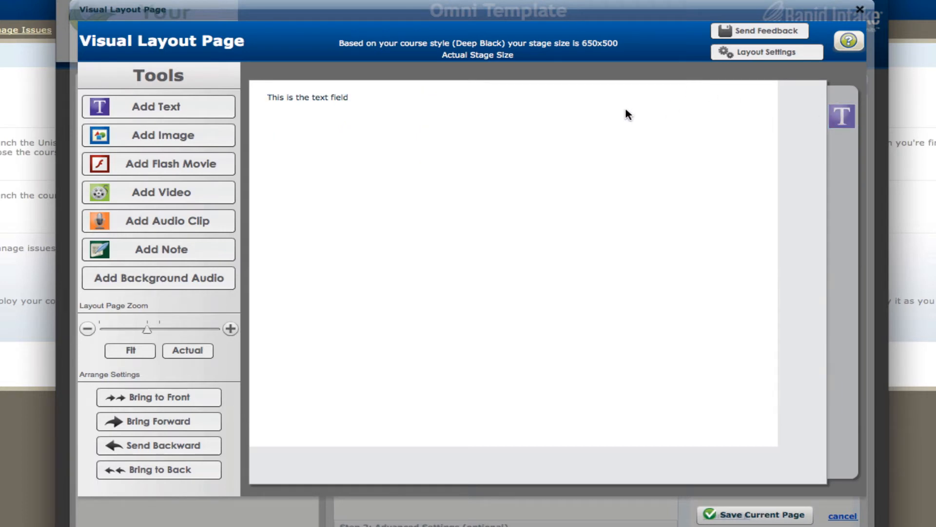
Add a second text field reading "Sample text 2" and place it in the upper-right area of the stage
click(226, 108)
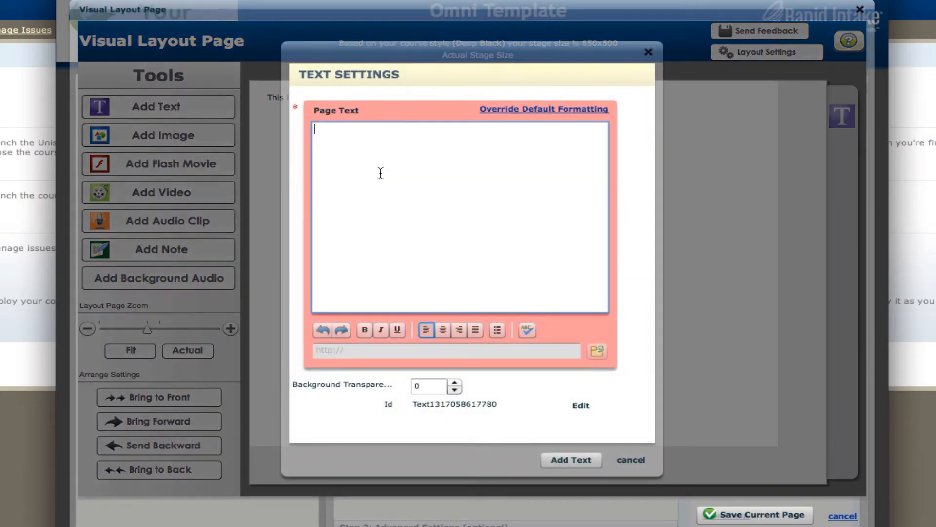
text(Sample text 2)
click(556, 459)
drag(533, 253, 648, 135)
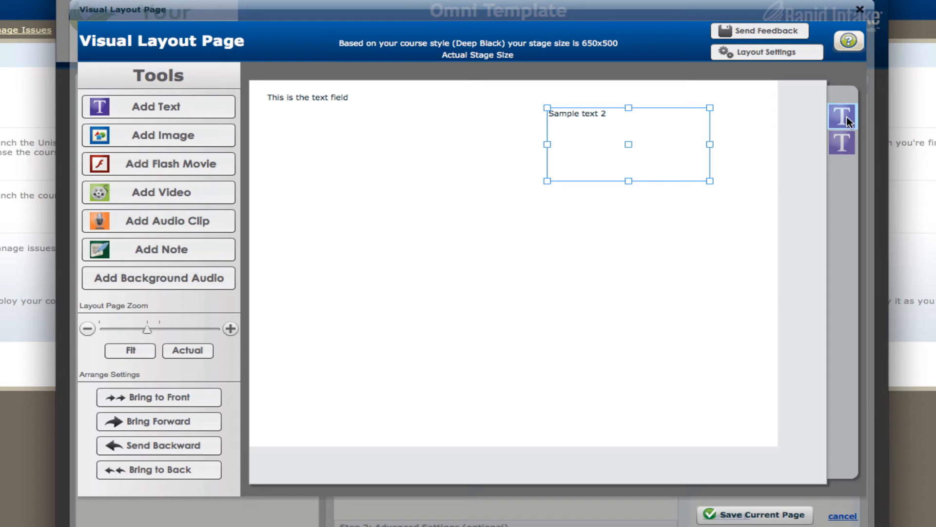
mouse_move(847, 116)
mouse_down()
mouse_move(852, 161)
mouse_move(847, 128)
mouse_up()
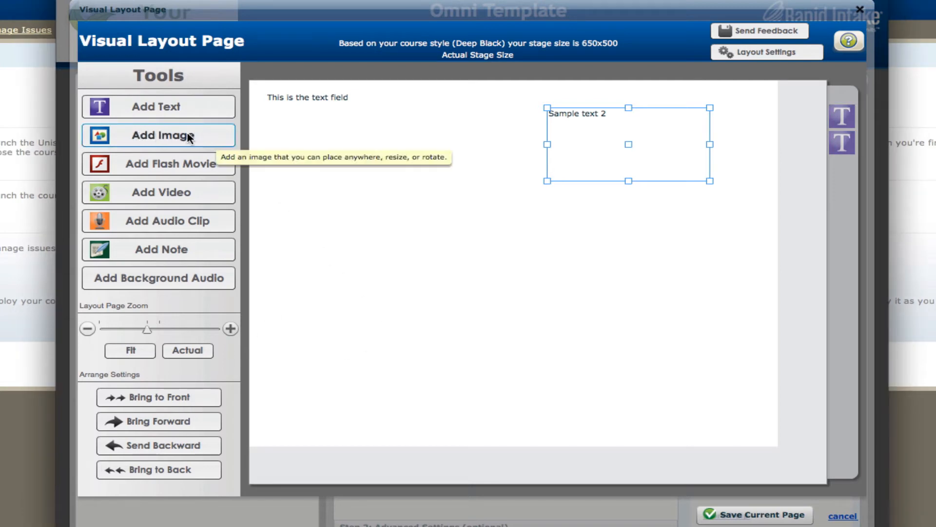
Insert the image 061.jpg from the media library and place it just below the first text field
click(209, 131)
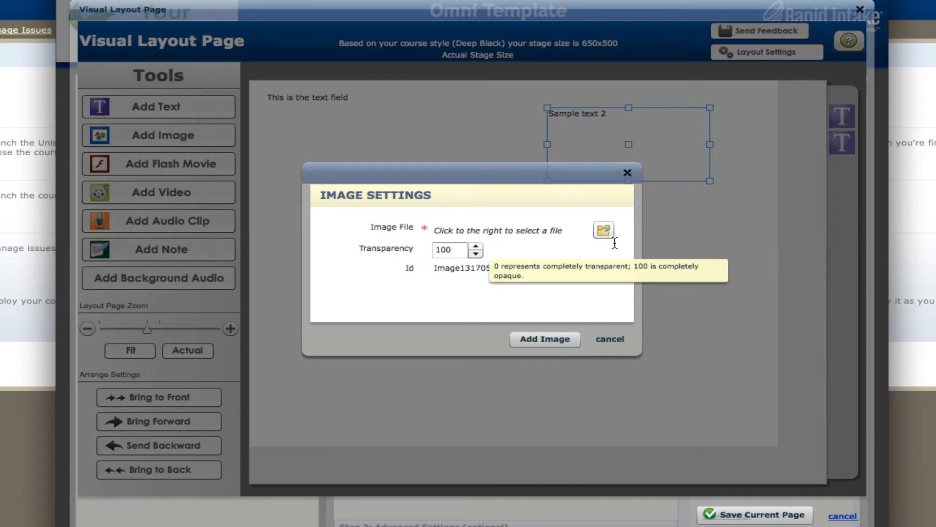
click(600, 231)
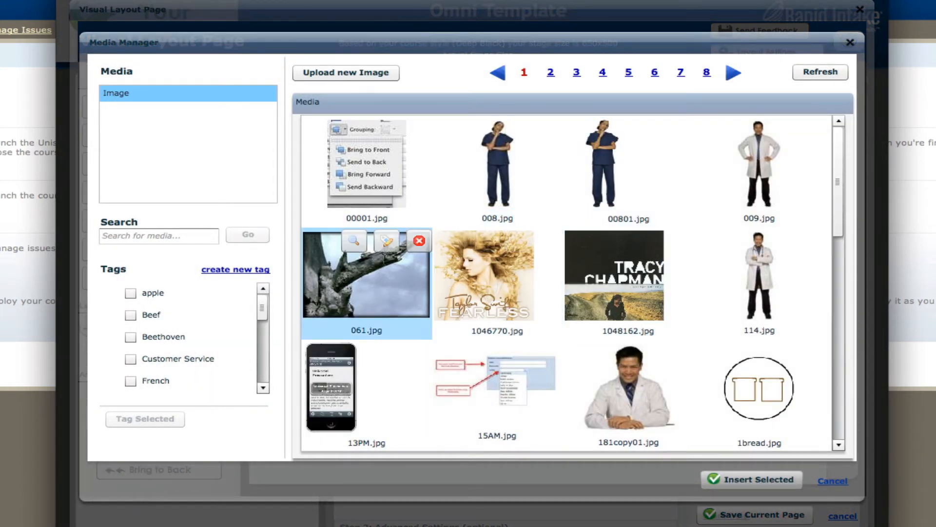
click(355, 240)
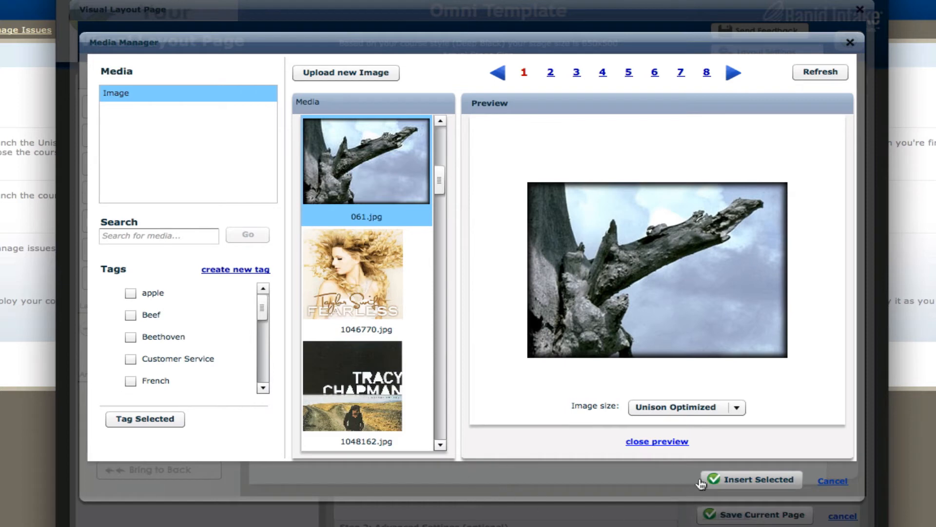
click(728, 480)
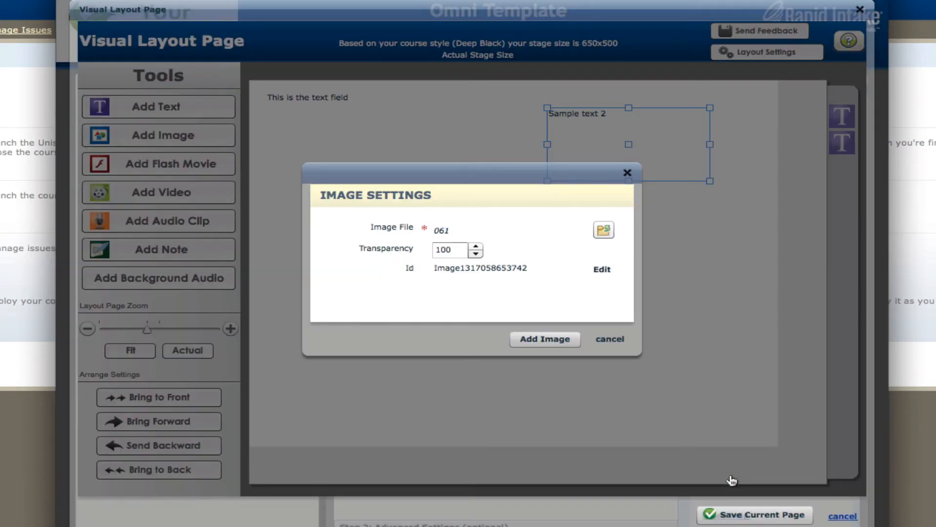
click(543, 337)
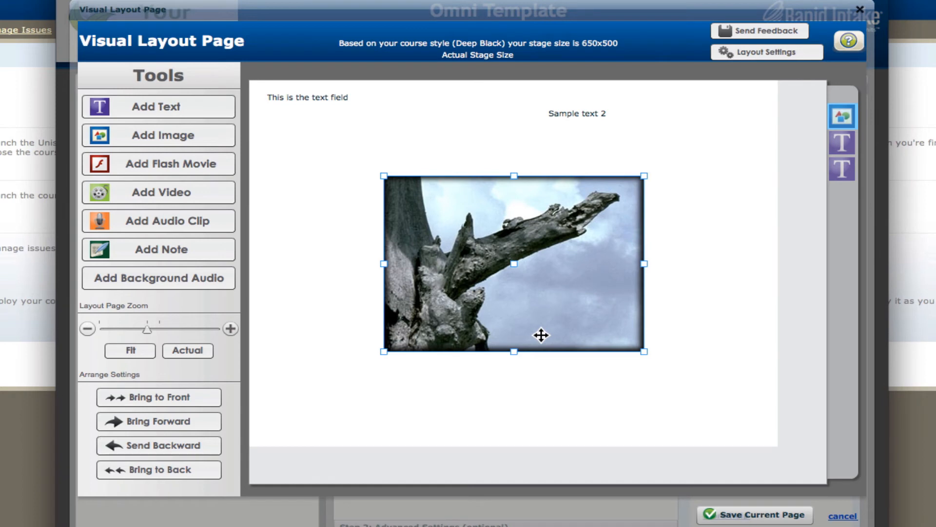
drag(541, 335, 442, 251)
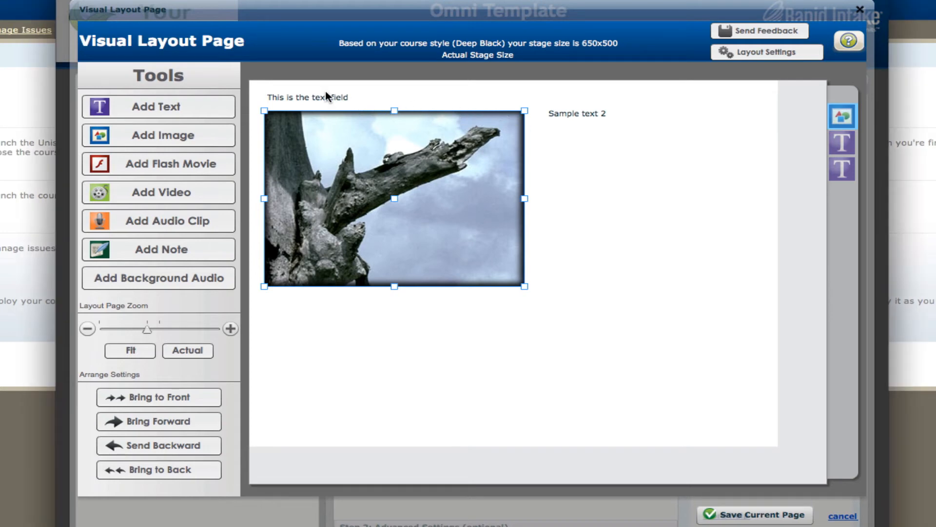
Stack the image behind both text fields and position the first text field over the sky near the image's upper edge
drag(328, 95, 341, 152)
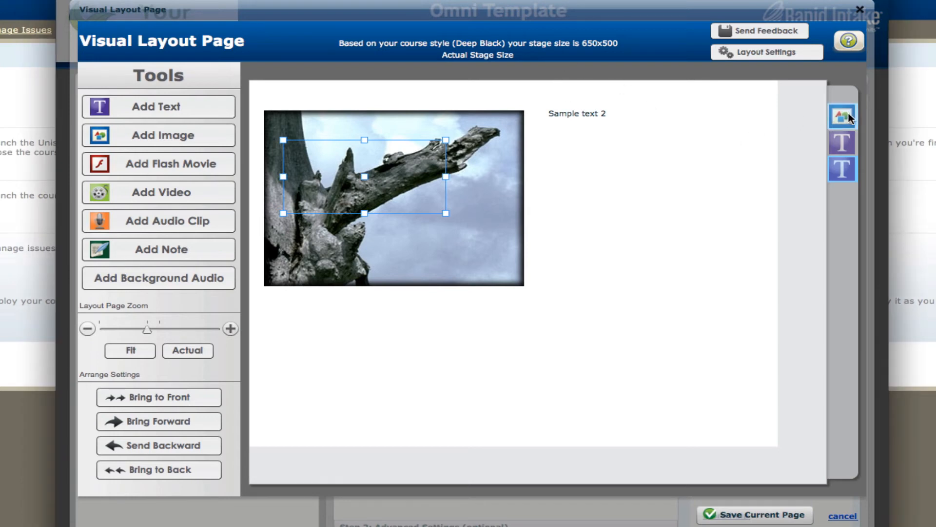
drag(849, 117, 842, 201)
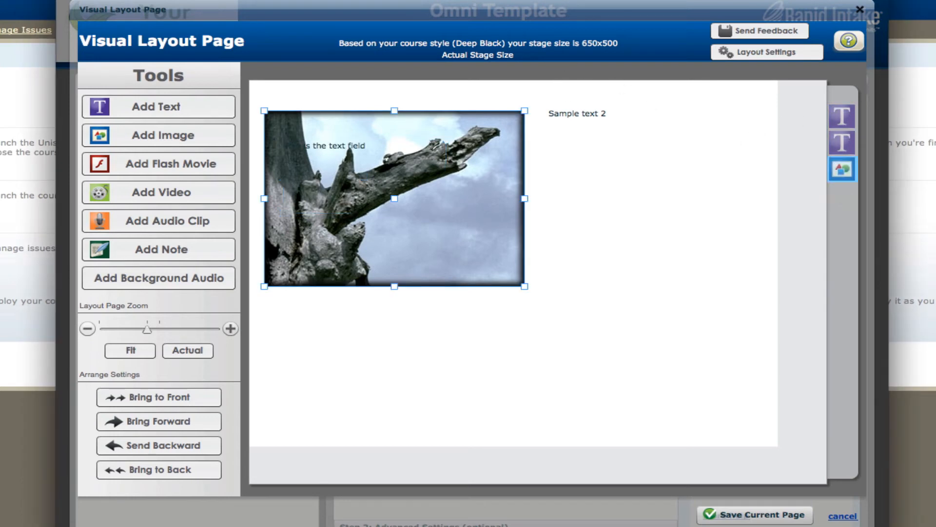
click(328, 145)
drag(328, 145, 355, 124)
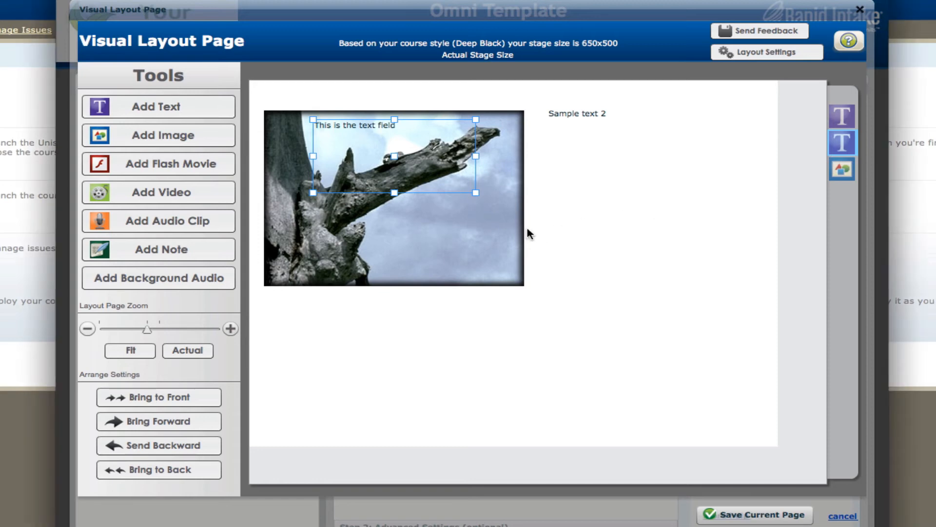
Select the image together with its overlaid text field and move both slightly up the stage
click(491, 228)
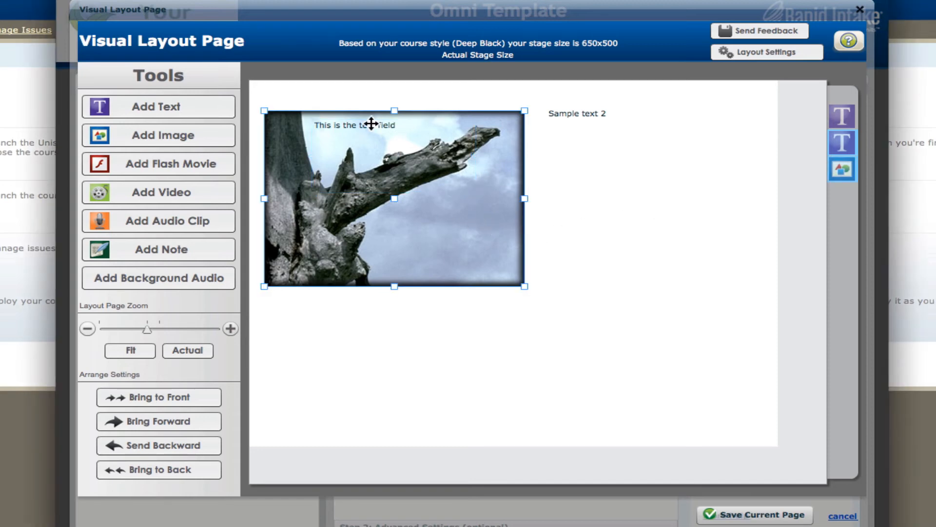
mouse_move(389, 153)
mouse_down()
mouse_move(389, 142)
mouse_move(456, 213)
mouse_move(401, 175)
mouse_move(390, 136)
mouse_up()
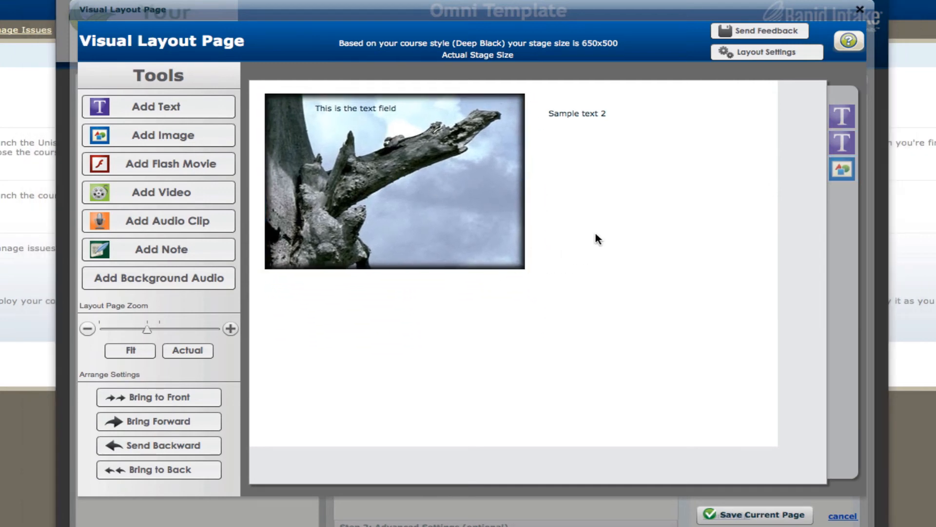
Insert the image 181copy01.jpg from the media library, place it in the stage's upper-right area and stack it behind both text fields
click(165, 134)
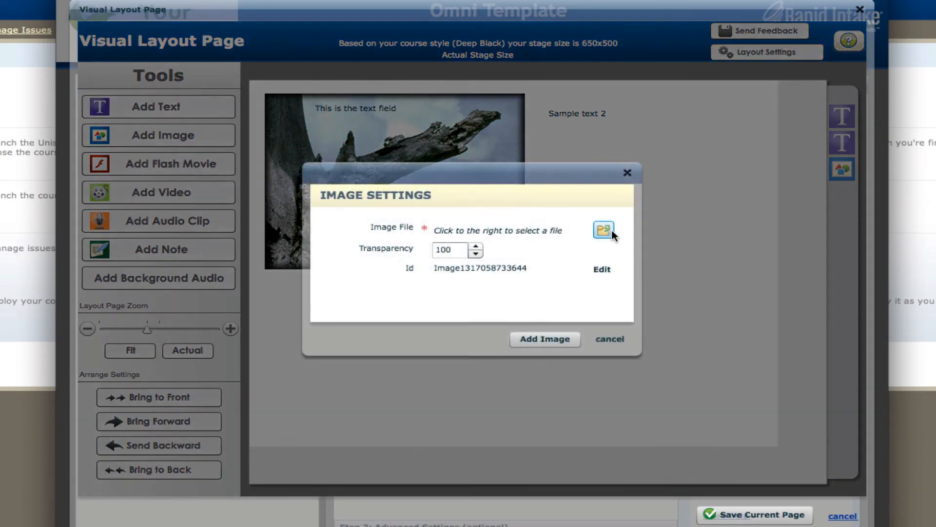
click(604, 230)
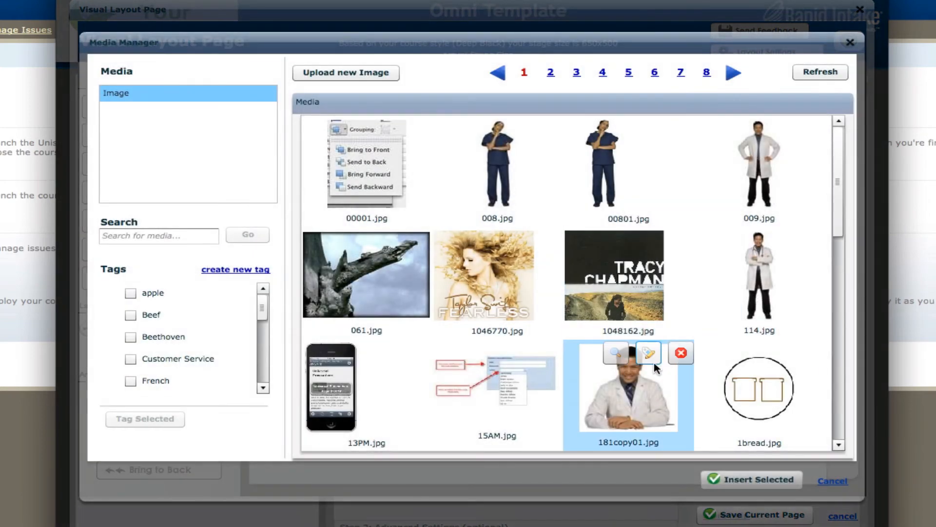
click(629, 386)
click(747, 480)
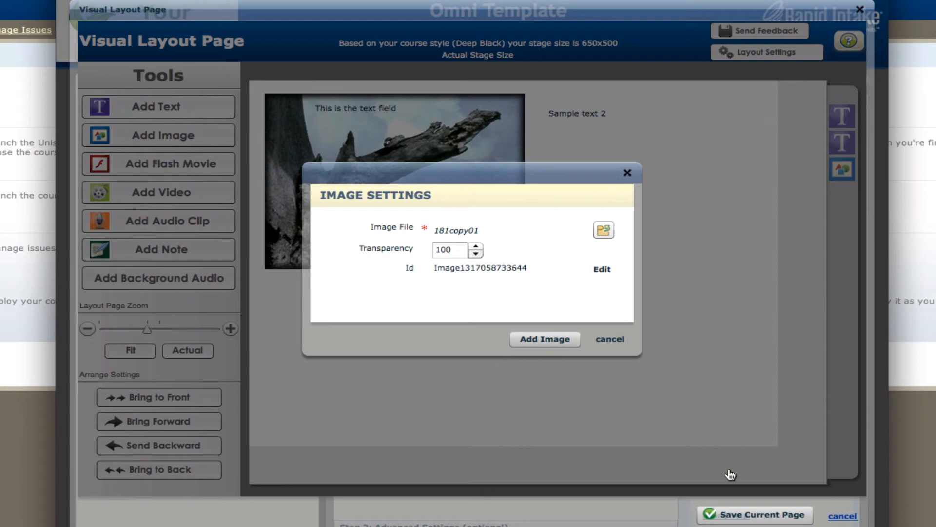
click(548, 338)
drag(531, 283, 667, 215)
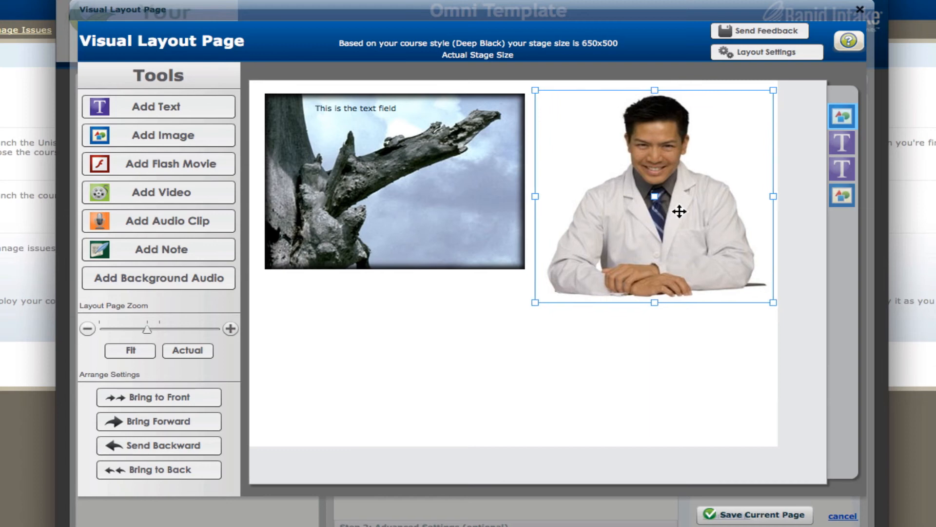
drag(843, 138, 844, 180)
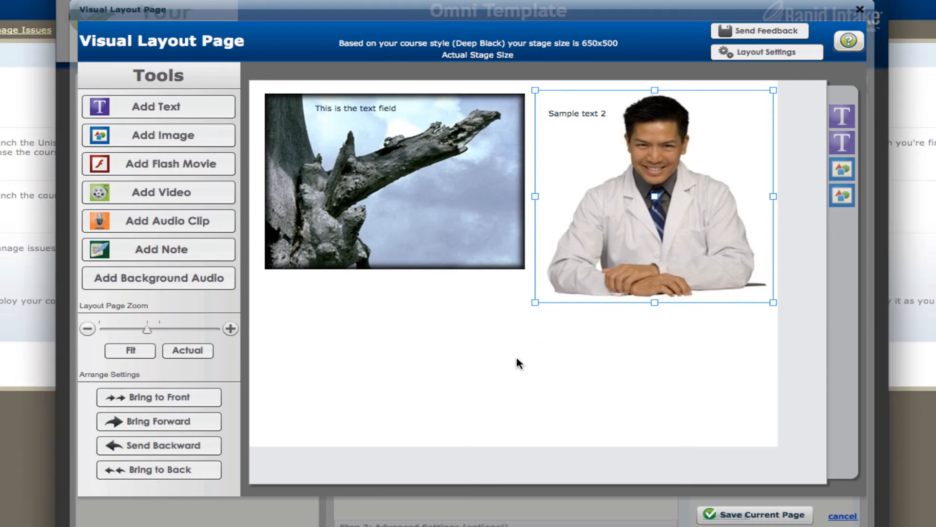
click(489, 356)
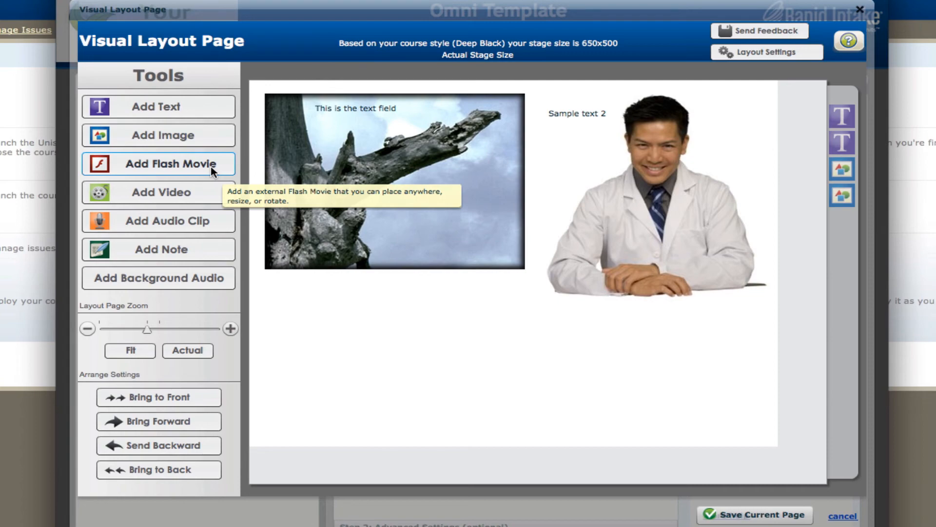
Start adding a video and search the media library for "Iphone"
click(184, 195)
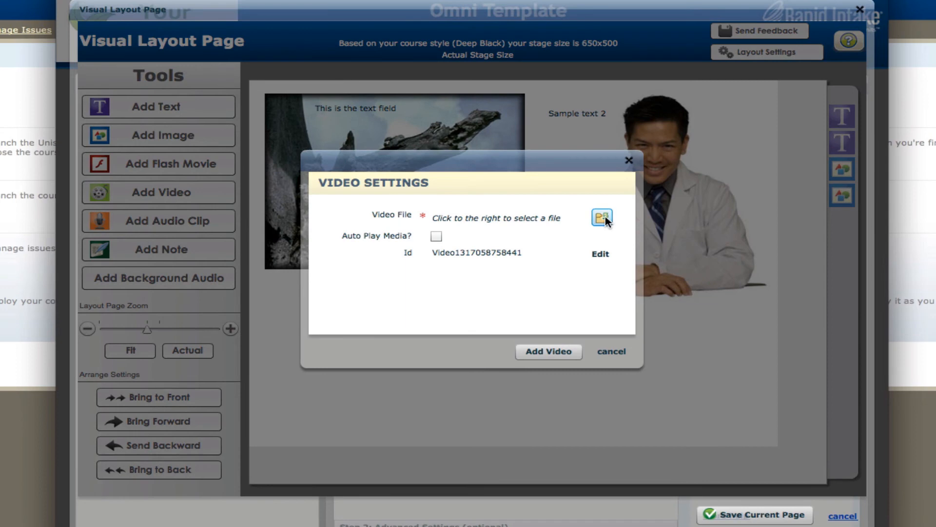
click(603, 217)
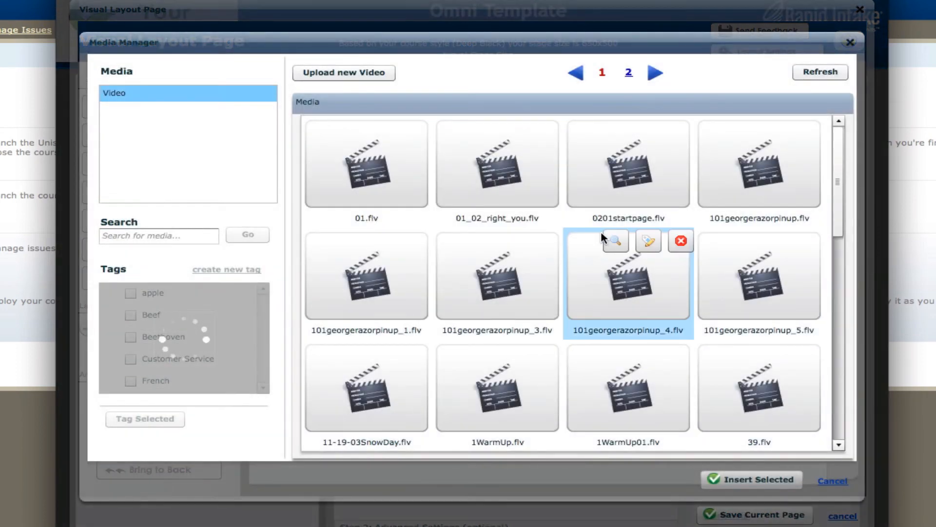
mouse_move(476, 241)
click(163, 238)
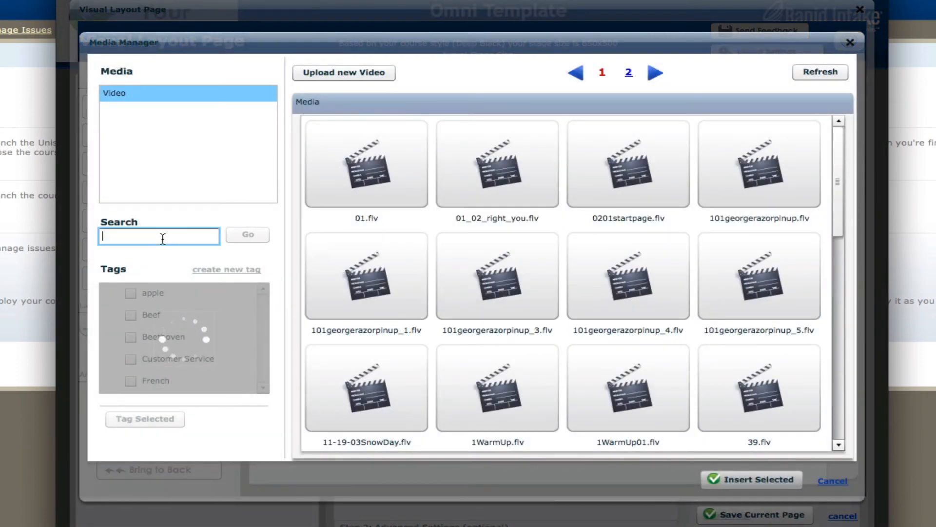
text(Iphone)
key(Return)
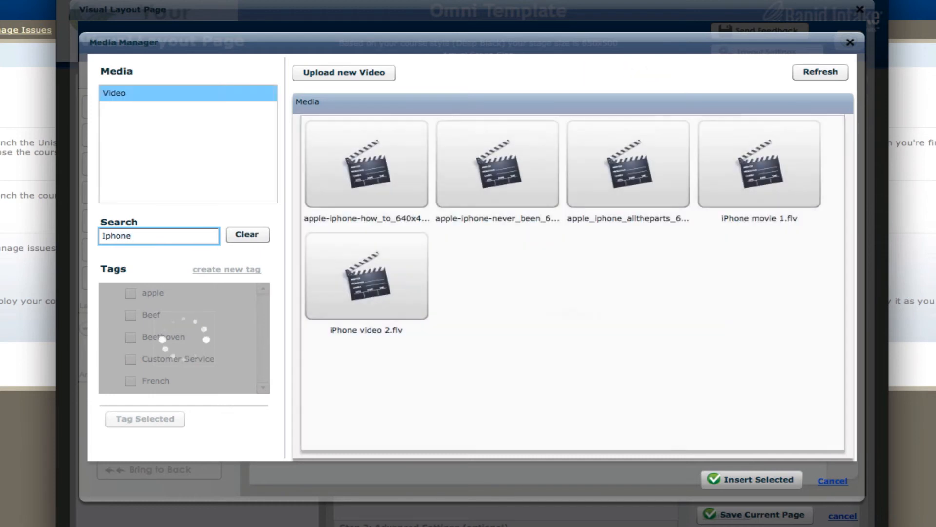
Preview apple-iphone-never_been_640x496.flv and add it to the page with auto play off
click(505, 171)
click(485, 128)
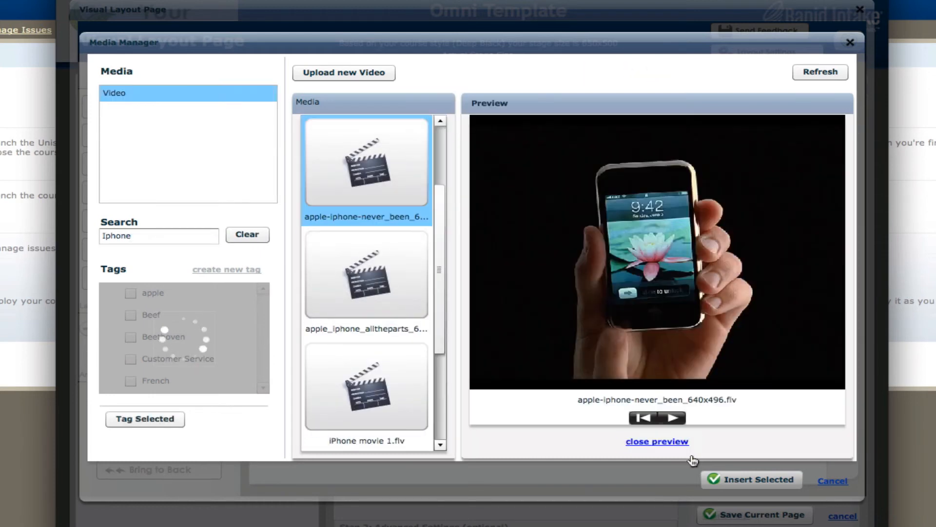
click(740, 480)
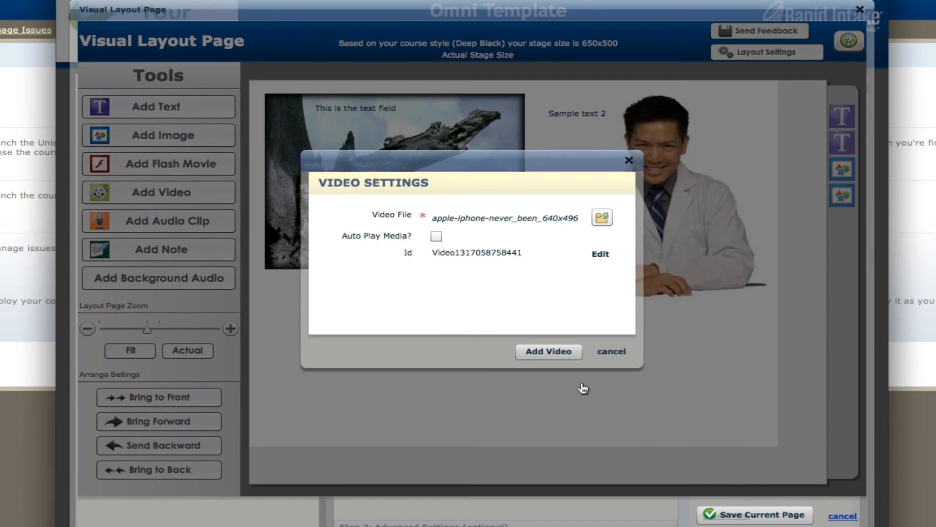
click(559, 356)
Move the video below the tree image and shrink it proportionally to fit the space down to the stage's lower edge
drag(393, 219, 439, 365)
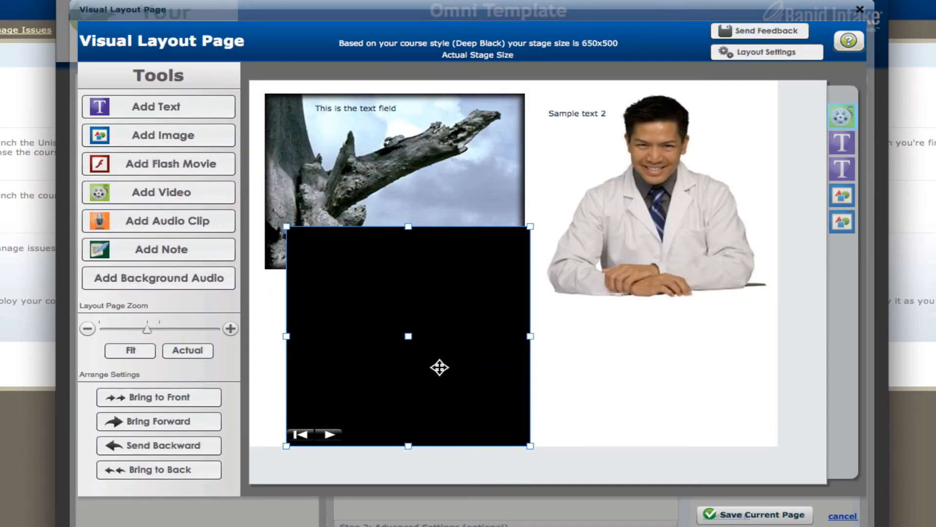
drag(530, 225, 495, 296)
drag(425, 319, 415, 319)
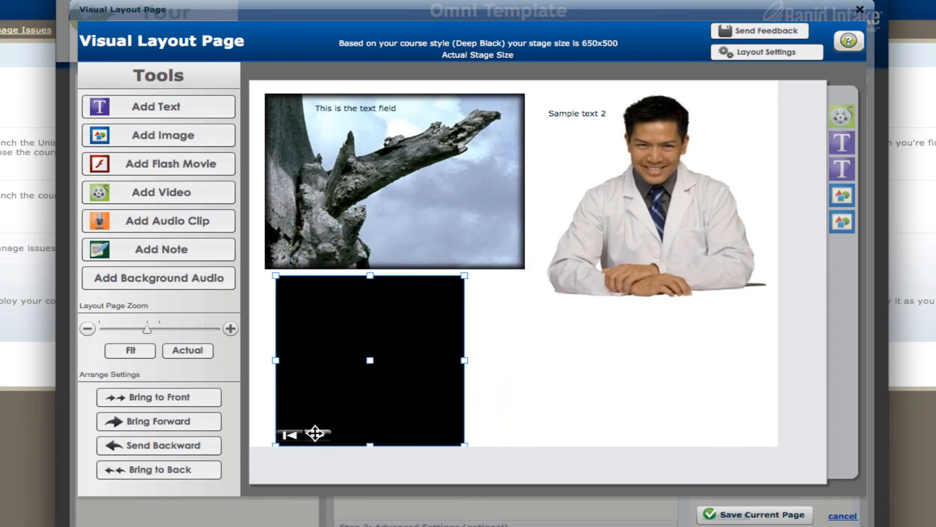
Test the video's playback controls on the stage and delete the video
click(320, 435)
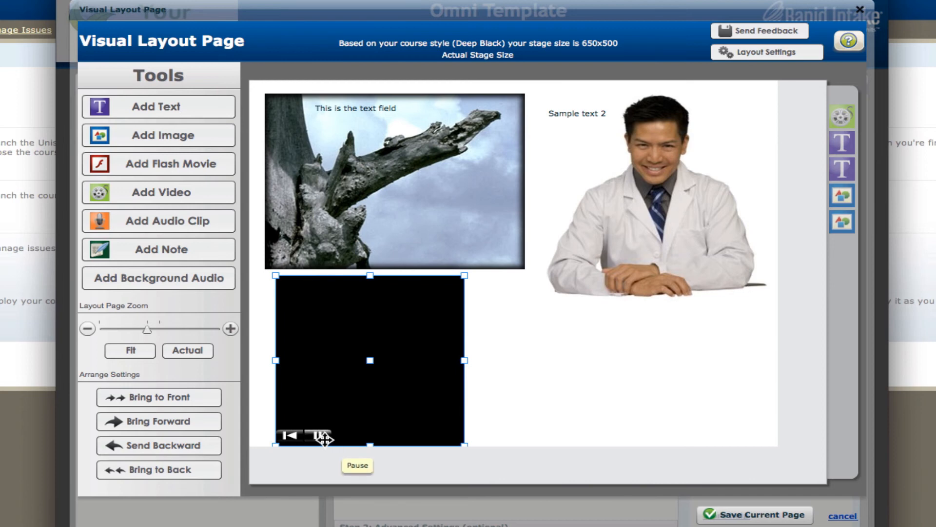
click(322, 437)
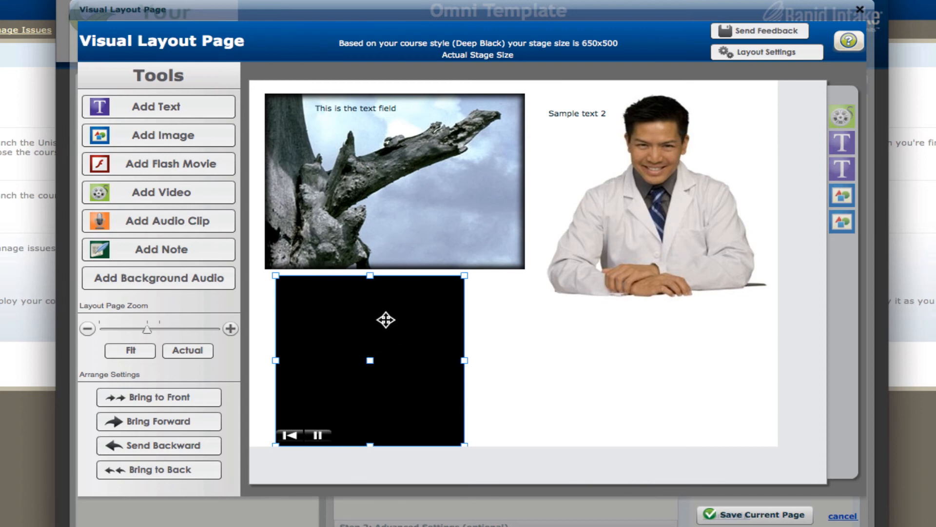
drag(385, 318, 418, 311)
key(Delete)
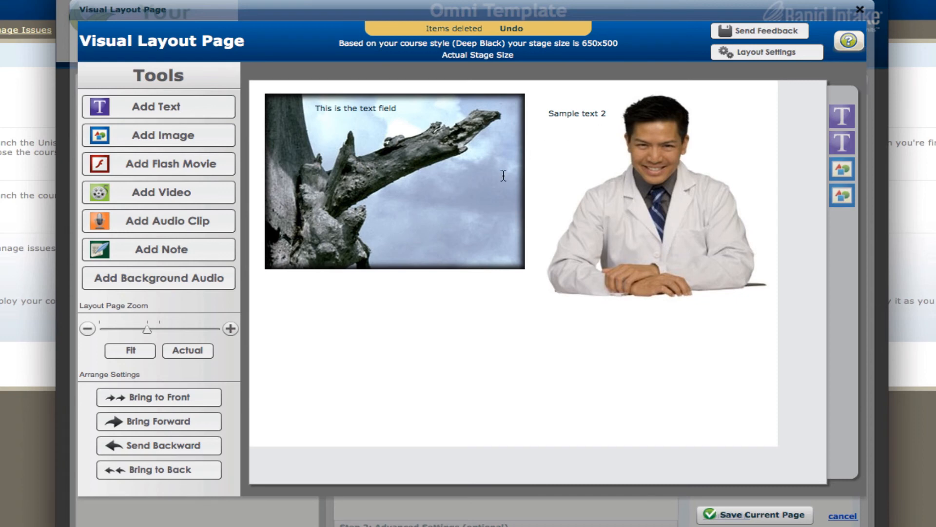
Set the tree image's transparency to 92 in its image settings
click(493, 141)
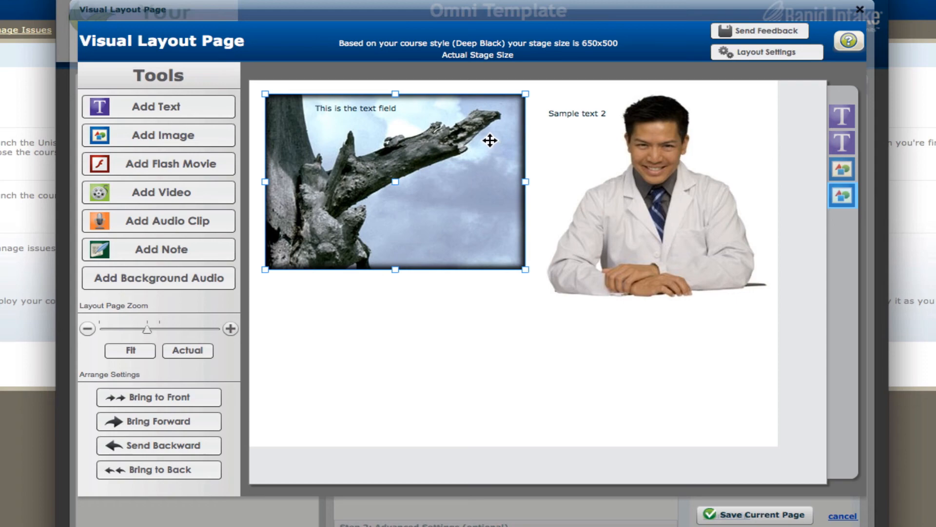
double_click(474, 128)
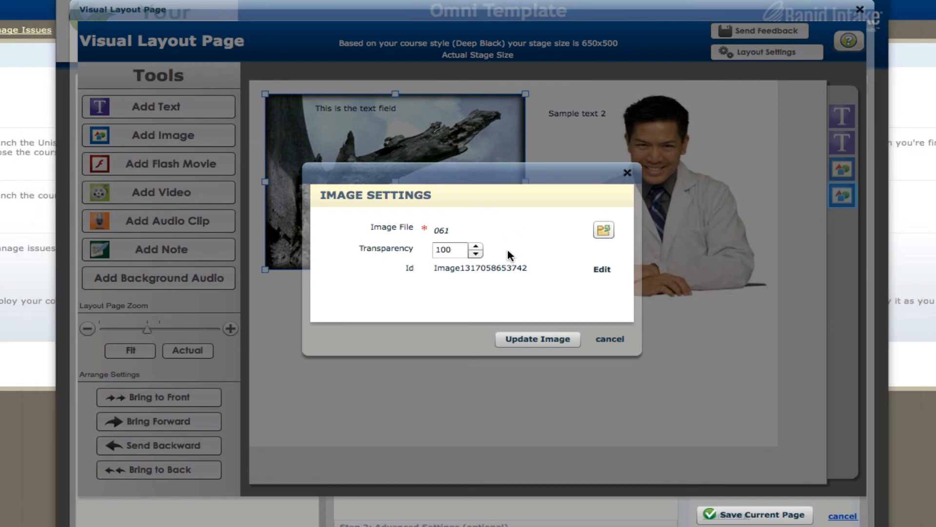
click(476, 254)
click(475, 254)
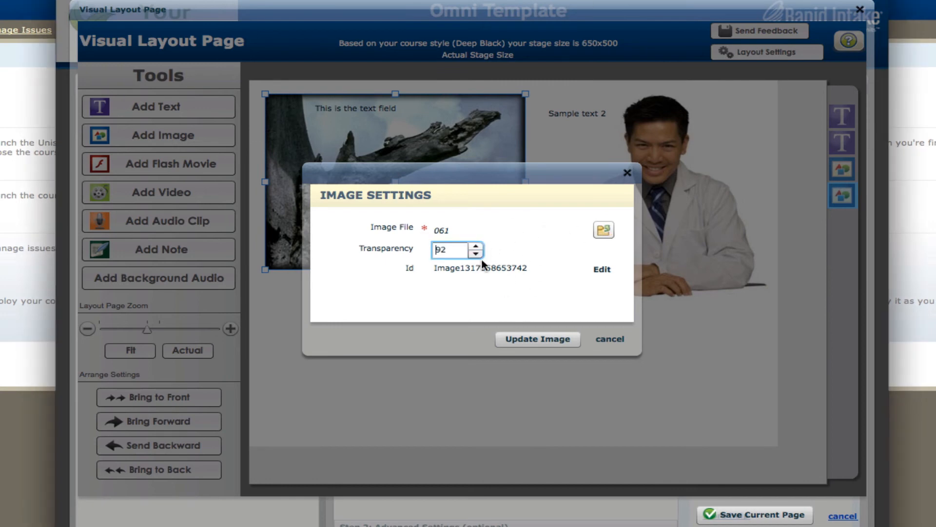
click(537, 338)
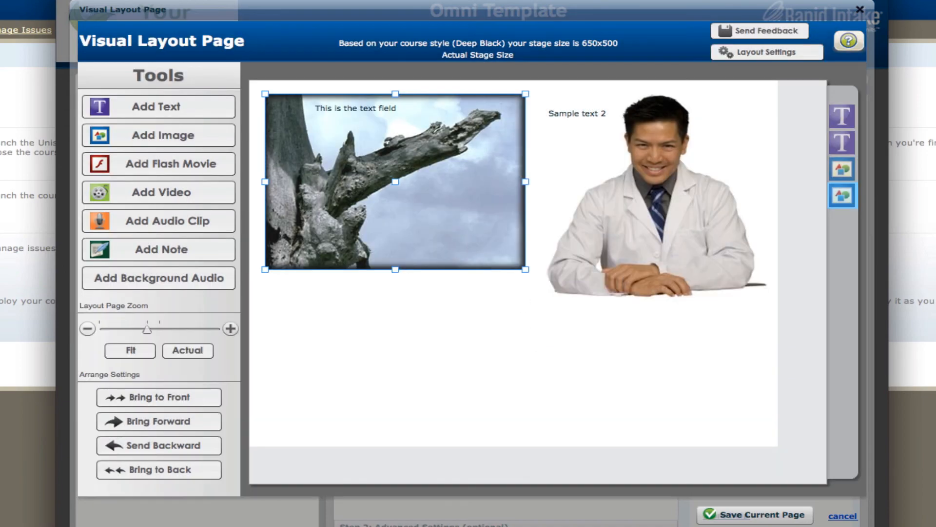
Review the text settings of the "Sample text 2" field and the page's layout settings without changing either
double_click(592, 113)
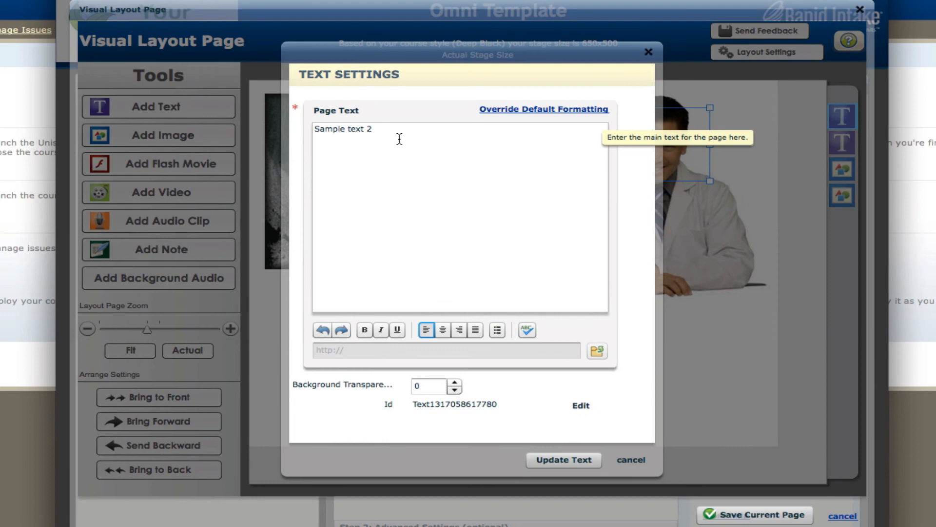
click(399, 147)
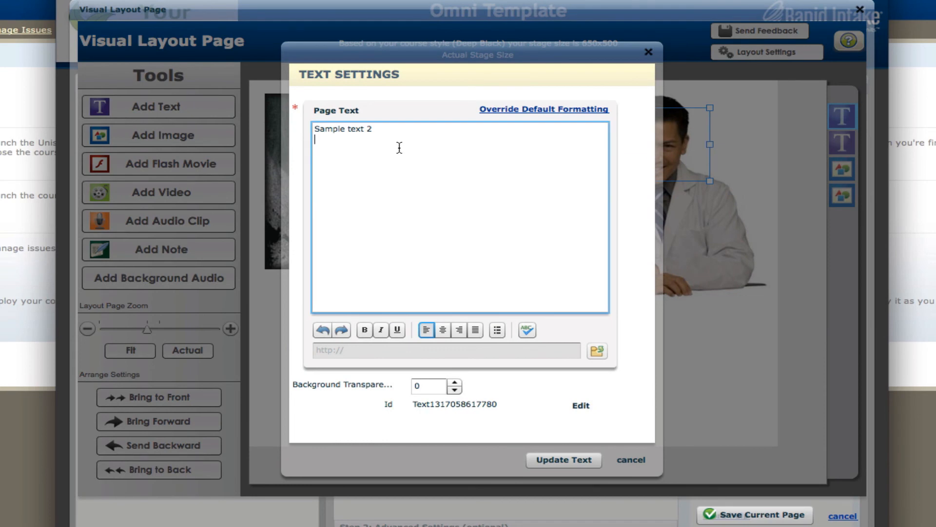
click(629, 461)
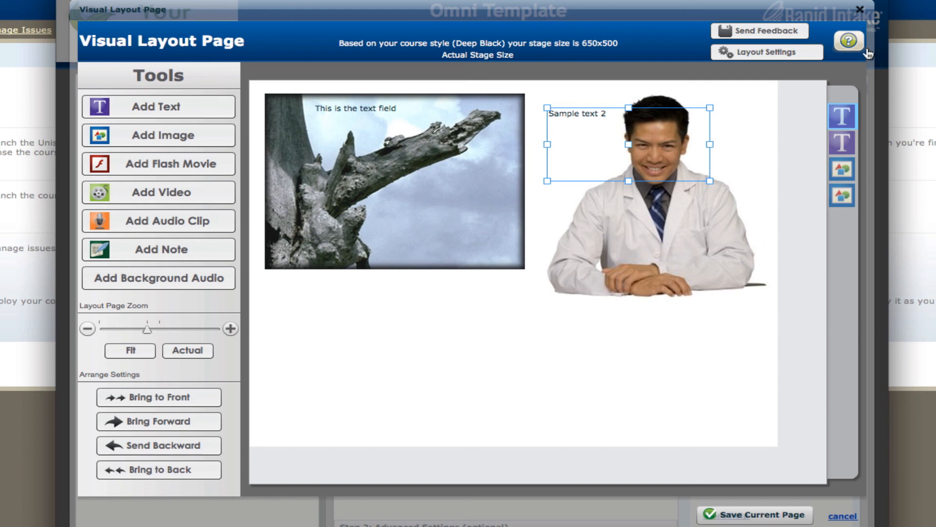
click(804, 58)
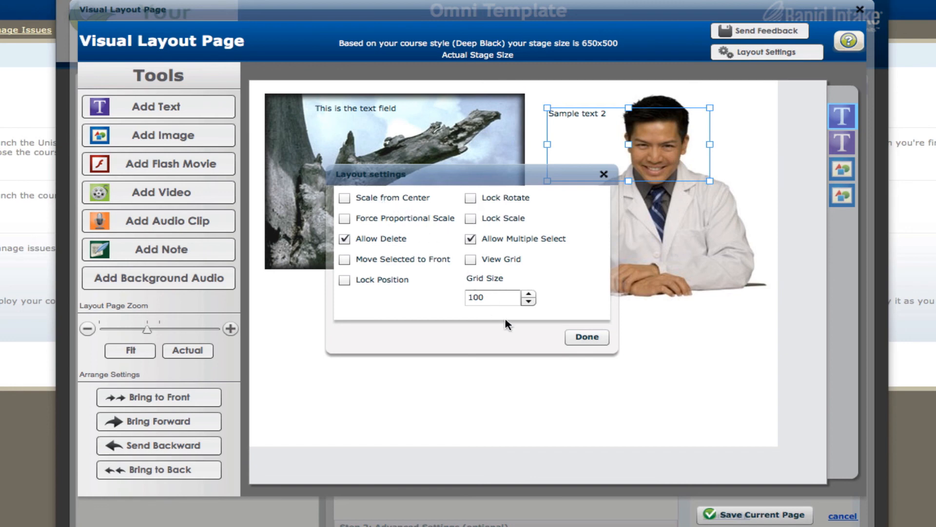
click(592, 337)
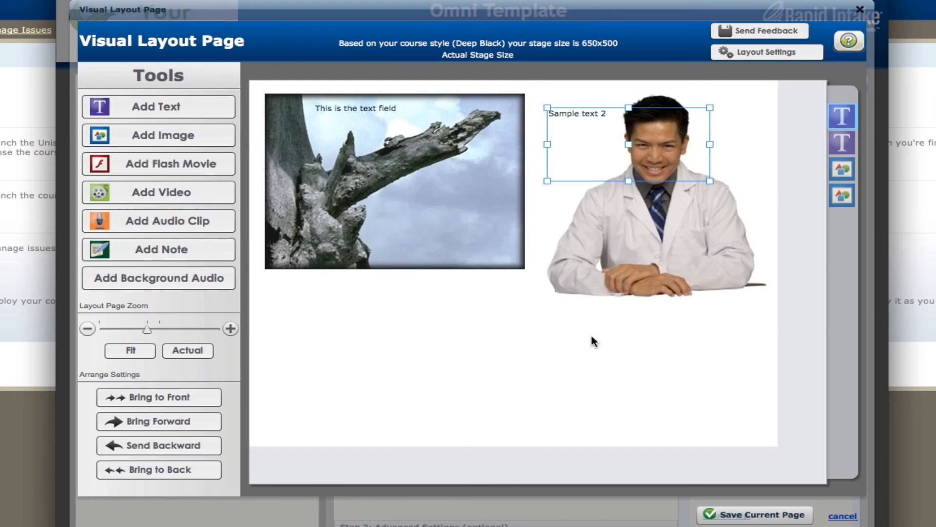
Save the current page, reopen it in the layout editor to check the saved layout, and leave the editor
click(757, 518)
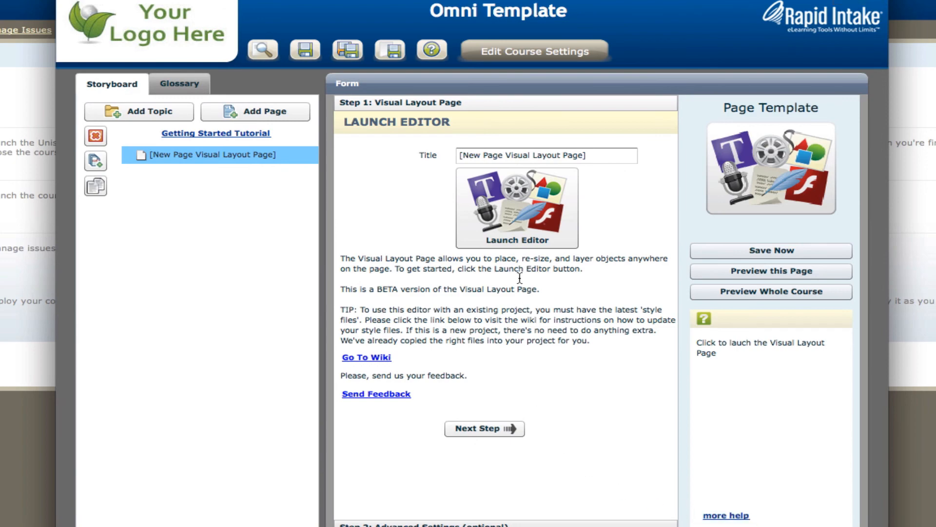
click(516, 215)
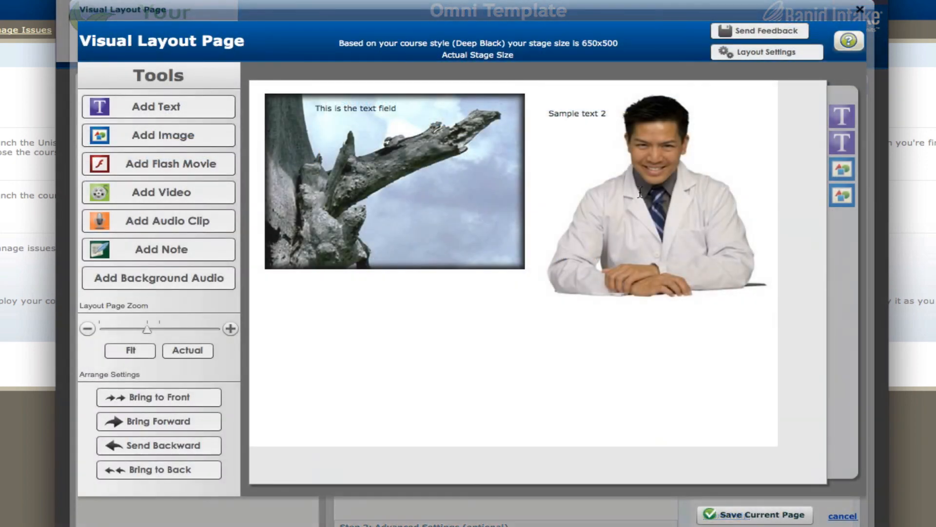
click(835, 517)
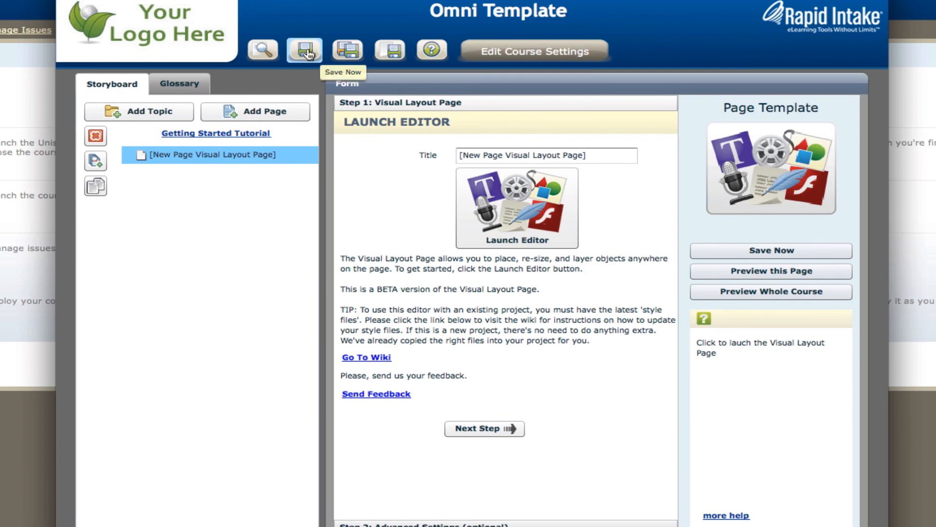
Preview the course in its own window to examine the page layout, and close the preview windows
click(274, 54)
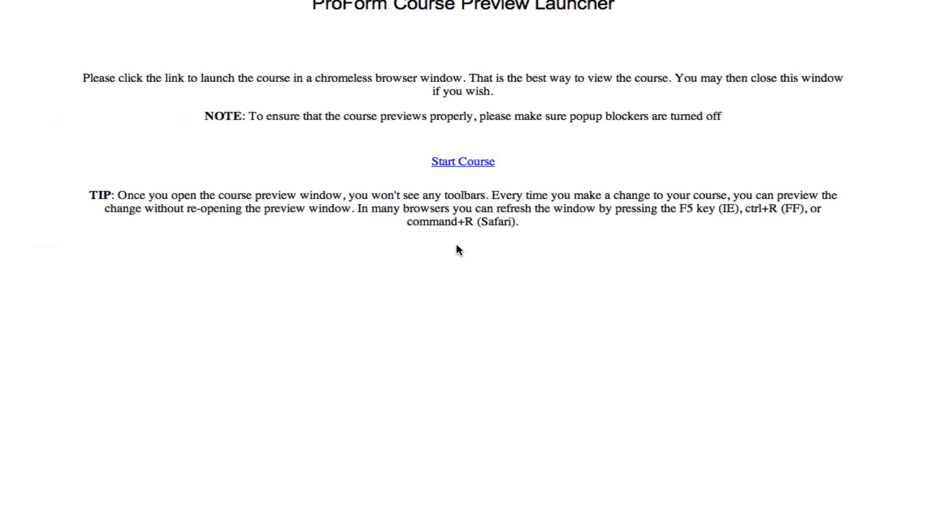
click(486, 162)
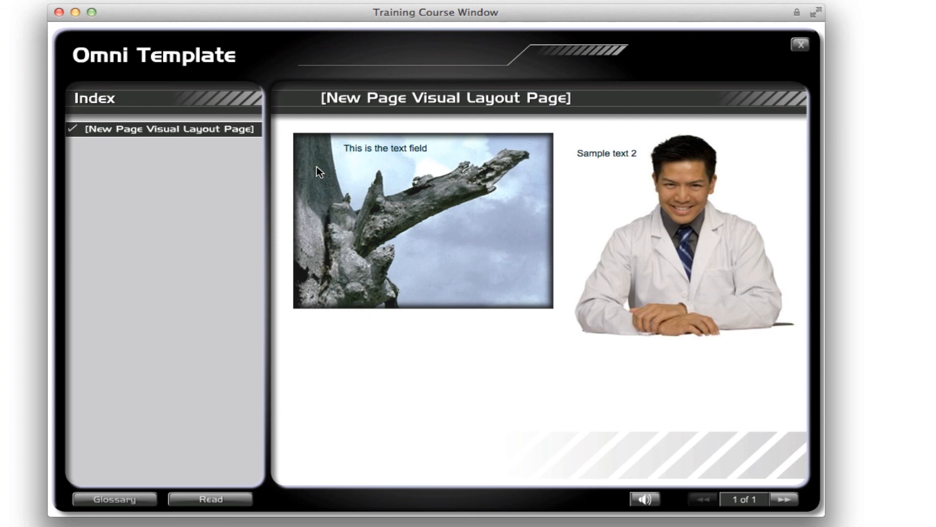
key(super+w)
key(super+w)
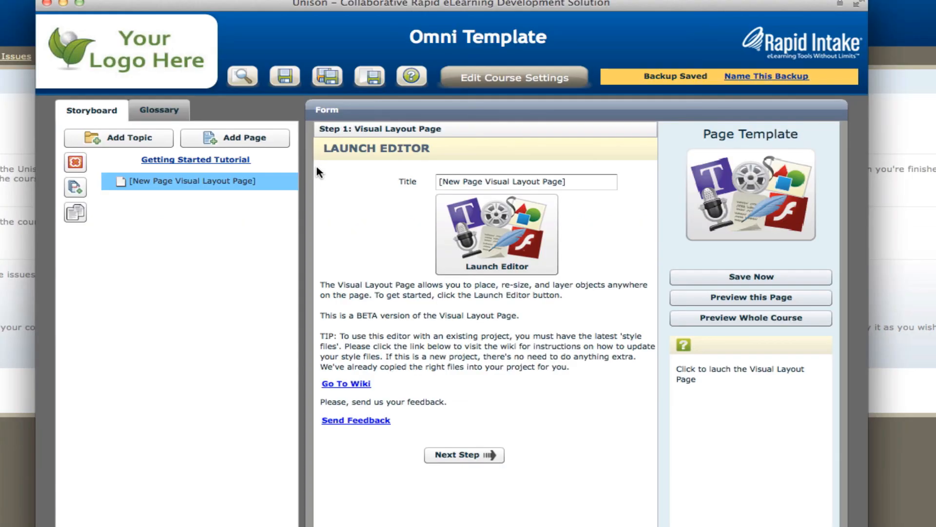
Add another page to the storyboard using the Visual Layout Page template
click(253, 139)
click(369, 190)
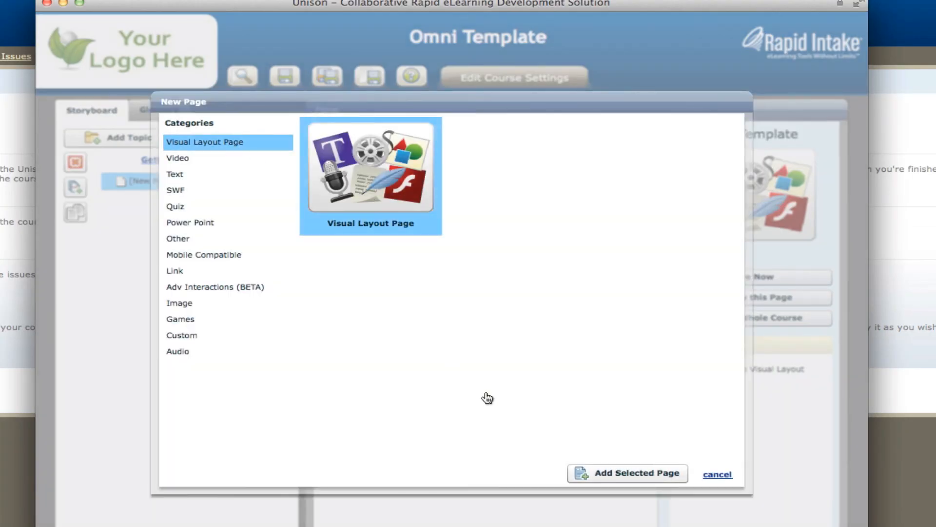
click(628, 473)
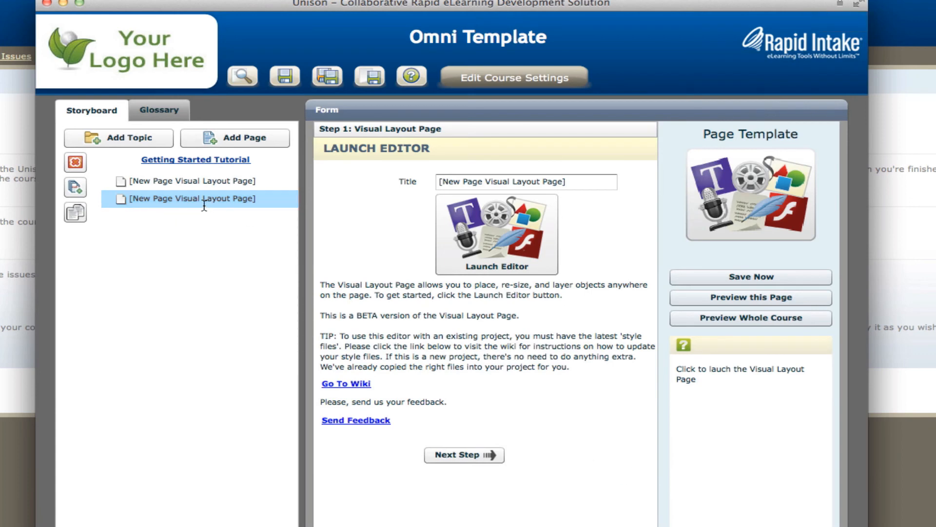